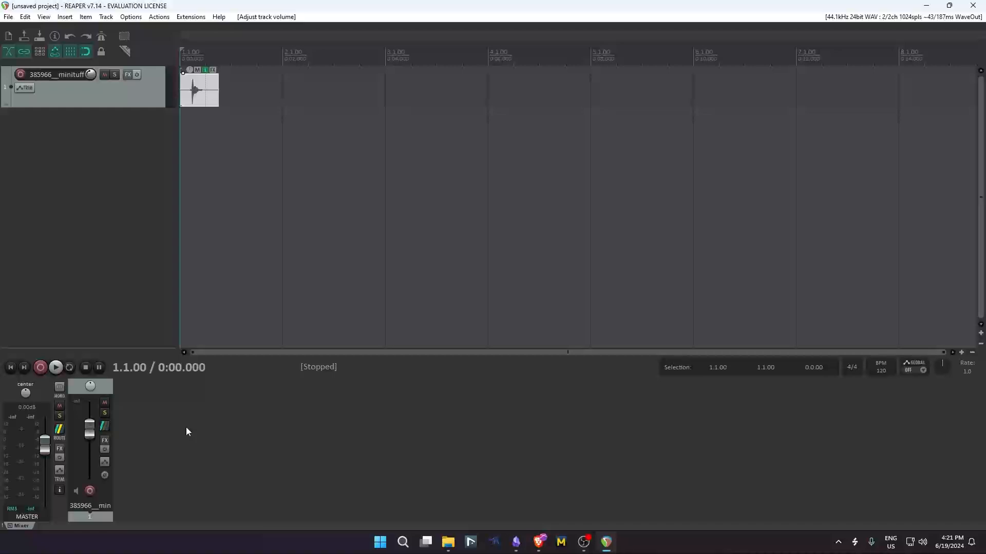
# Play the stab-with-whoosh clip on track 1 several times to audition the dry sound.
pyautogui.press('space')
pyautogui.press('space')
pyautogui.press('space')
pyautogui.press('space')
pyautogui.press('space')
pyautogui.press('space')
pyautogui.press('space')
pyautogui.press('space')
pyautogui.press('space')
pyautogui.press('space')
# Switch to the browser and inspect the play button in Layout 1 and the game scene in Layout 2 of Fuja das Cobras.
pyautogui.click(538, 542)
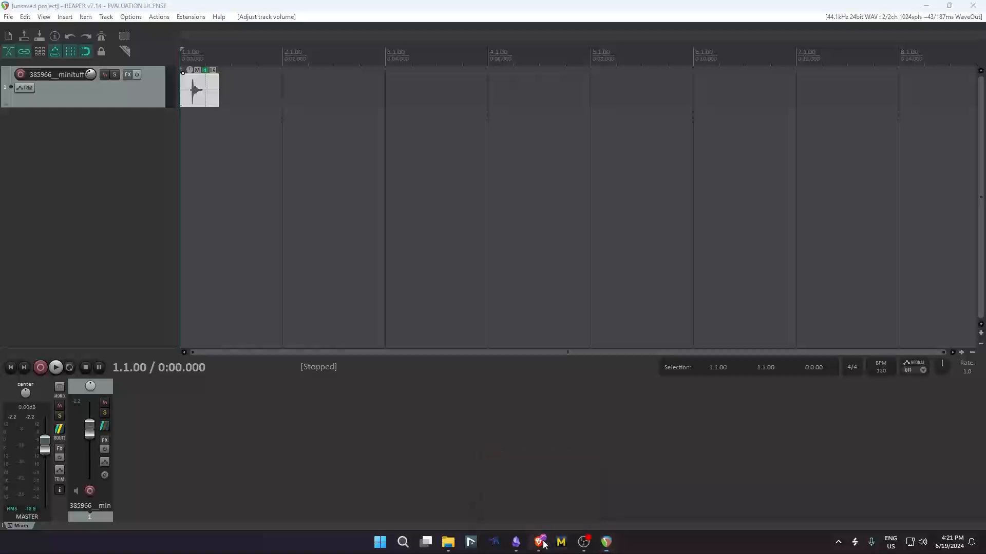
pyautogui.click(58, 9)
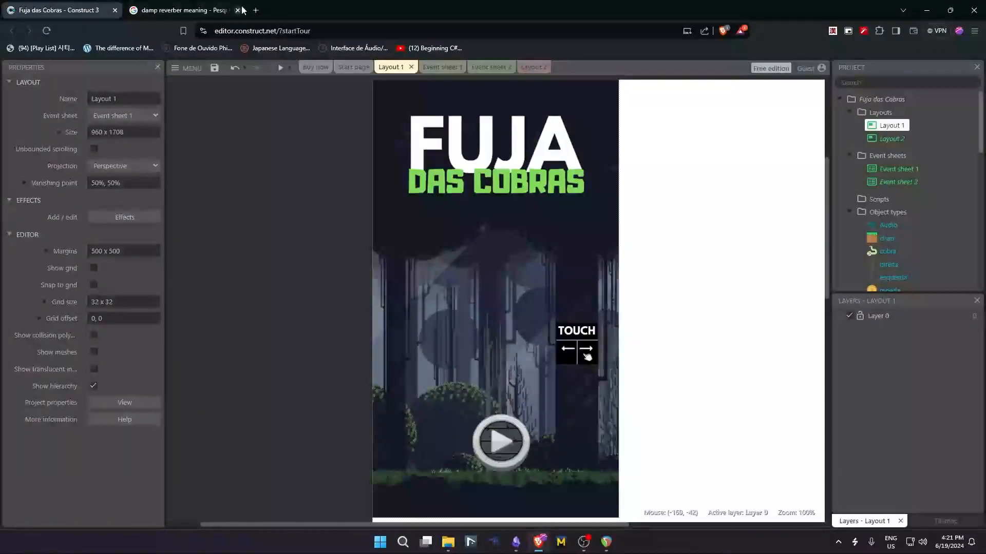
pyautogui.click(501, 439)
pyautogui.click(890, 139)
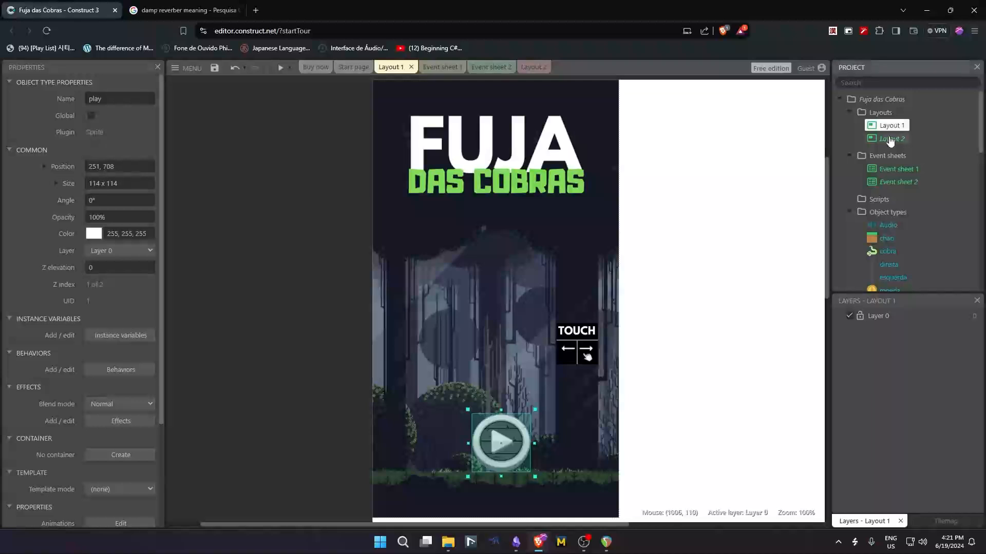
pyautogui.doubleClick(890, 139)
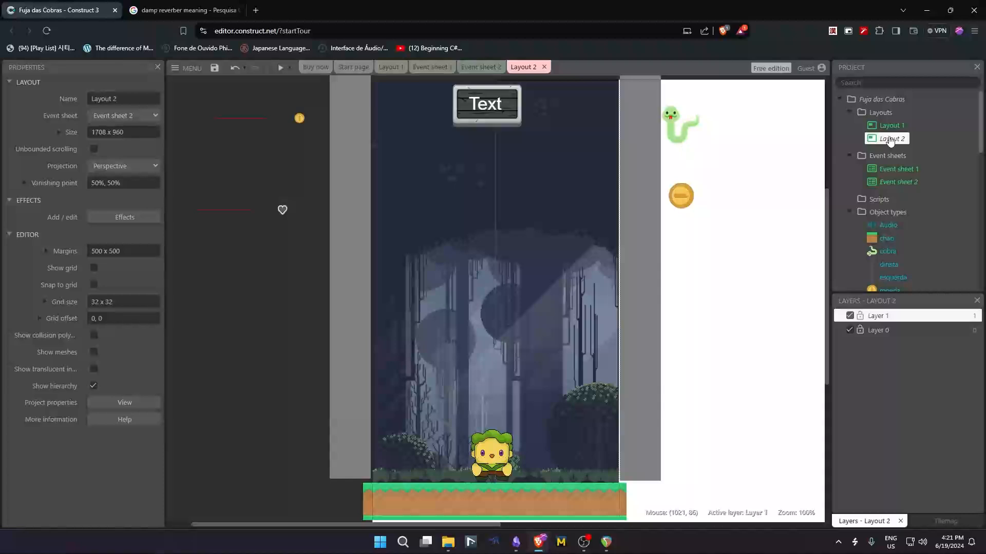
# Switch back to REAPER and replay the unprocessed stab clip from the project start.
pyautogui.click(612, 553)
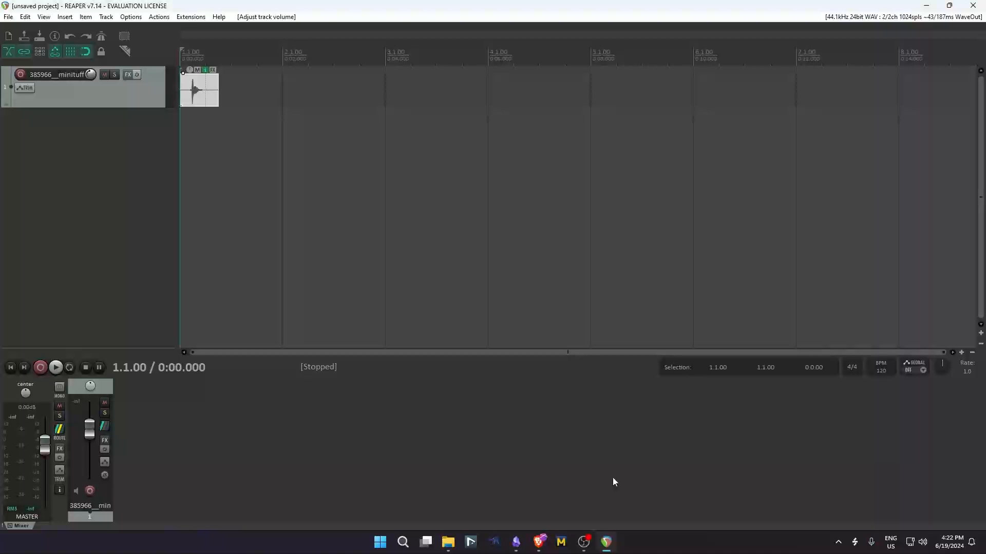
pyautogui.press('space')
pyautogui.press('space')
pyautogui.press('space')
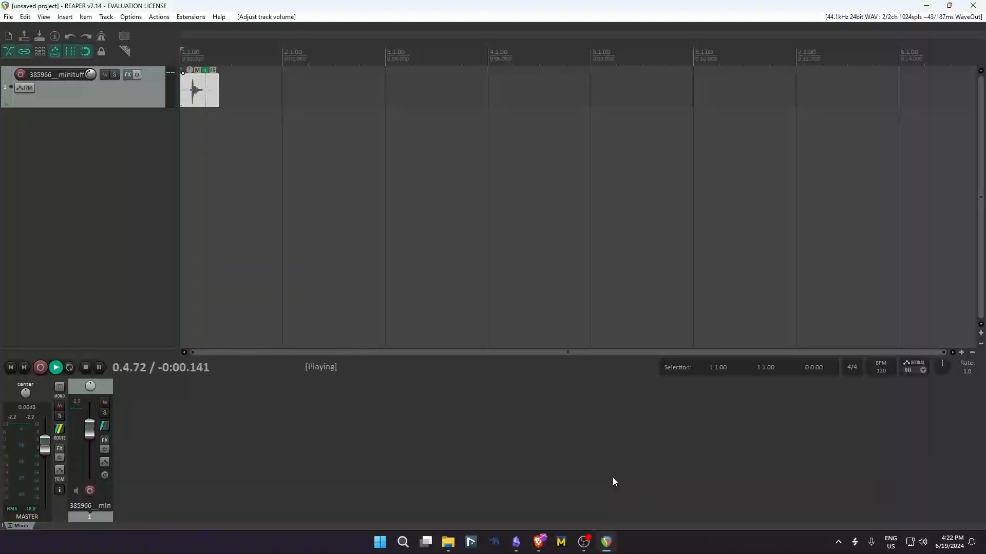
pyautogui.press('space')
pyautogui.press('space')
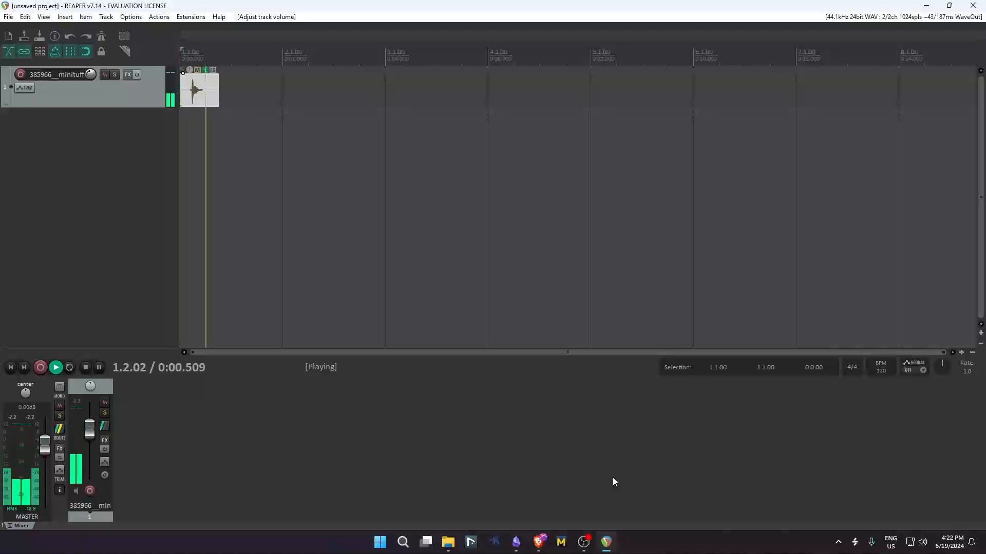
pyautogui.press('space')
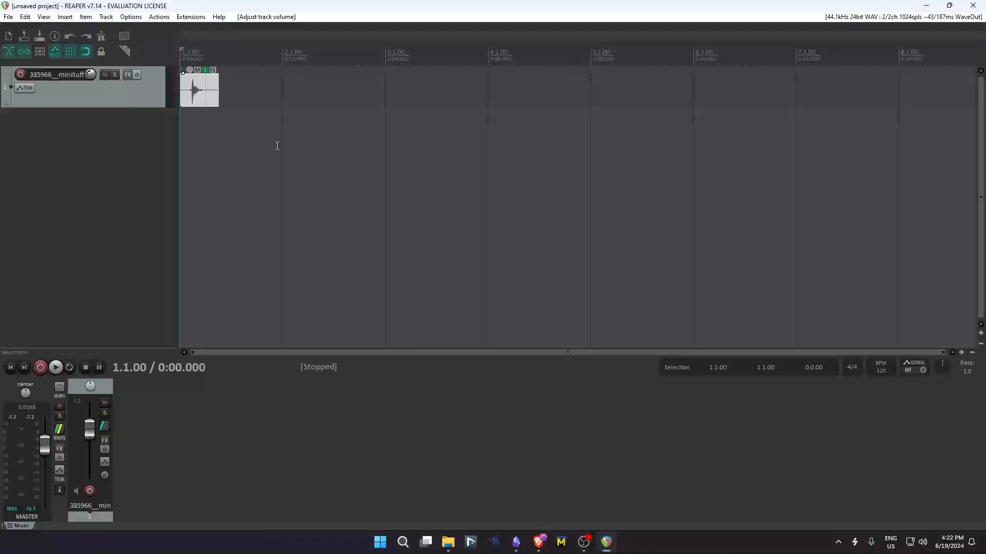
# Add the VST3 Platone Studio Flex Reverb to track 1 and move its window clear of the clip.
pyautogui.click(128, 74)
pyautogui.write('rev')
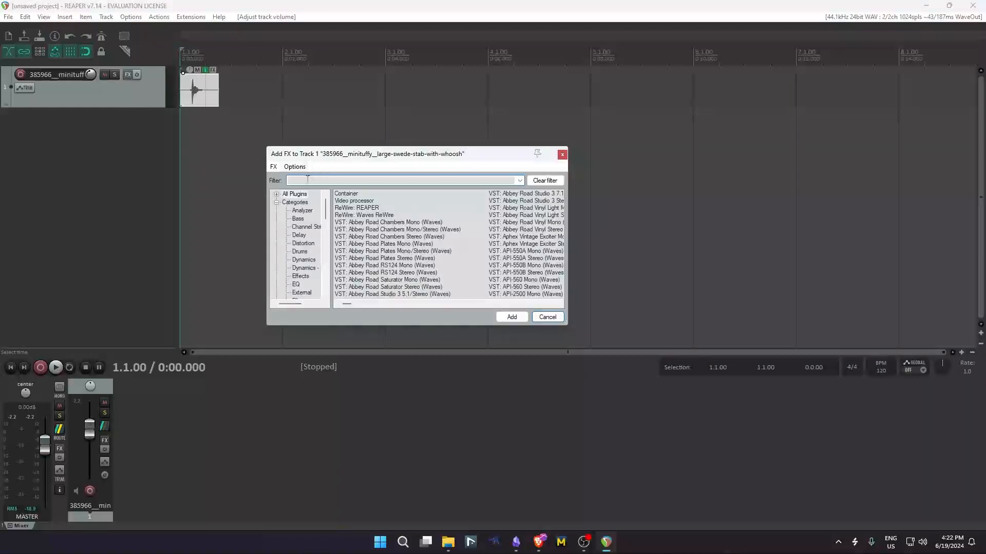
pyautogui.write('erb')
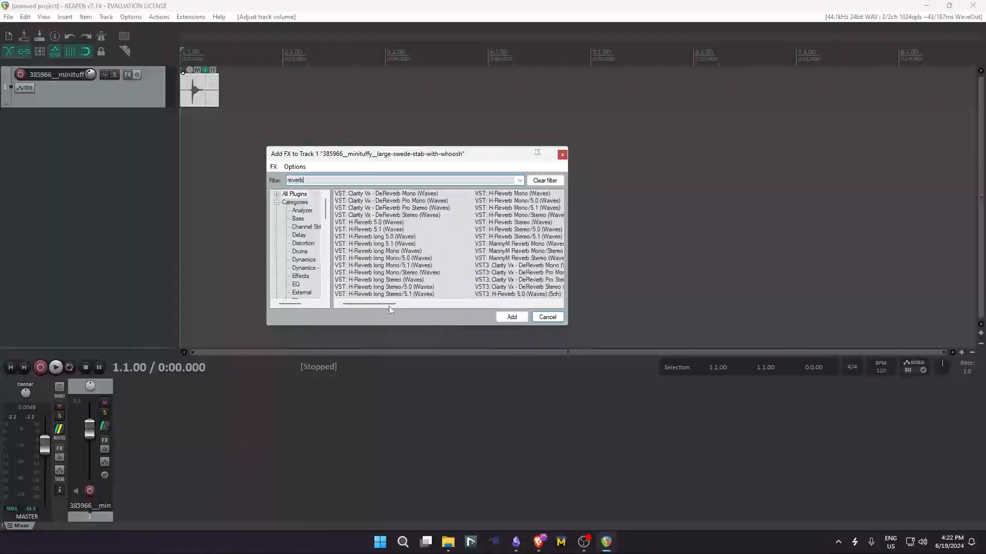
pyautogui.moveTo(383, 304); pyautogui.dragTo(497, 305)
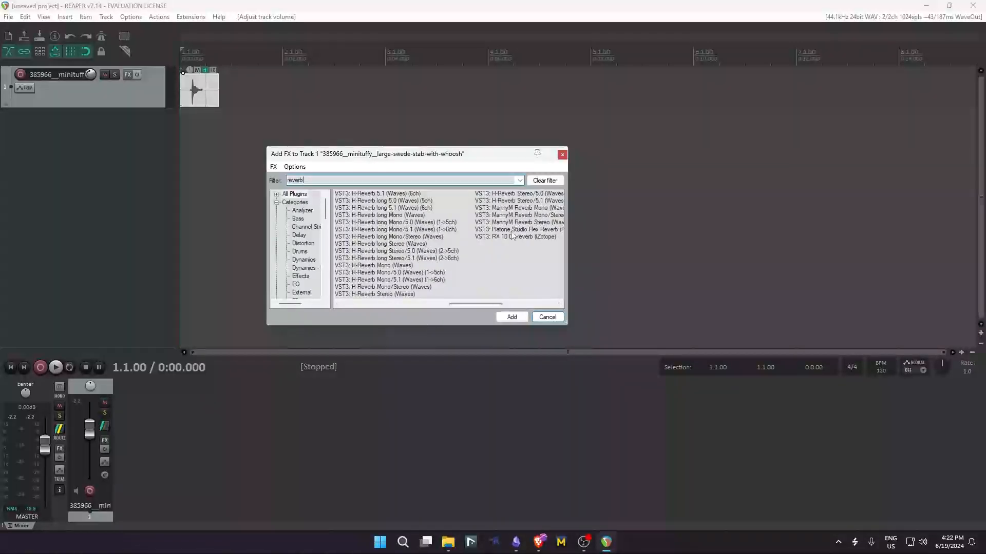
pyautogui.click(514, 230)
pyautogui.click(513, 317)
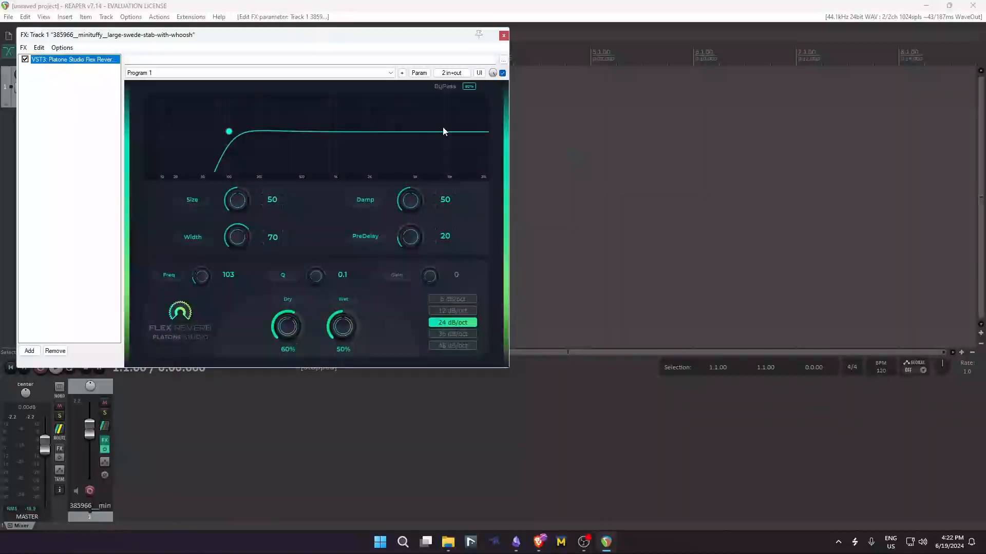
pyautogui.moveTo(322, 38); pyautogui.dragTo(525, 127)
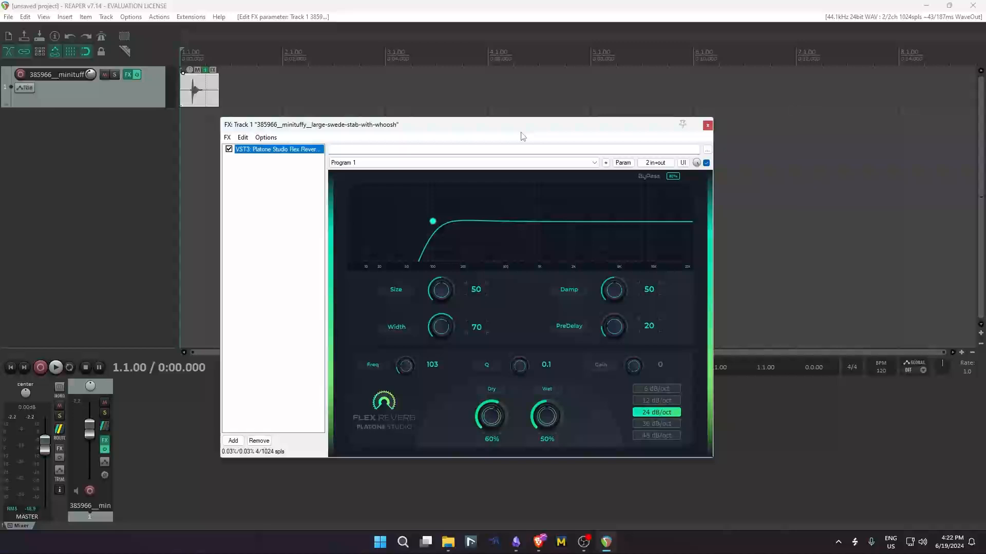
# Audition the clip with Flex Reverb's default settings applied.
pyautogui.press('space')
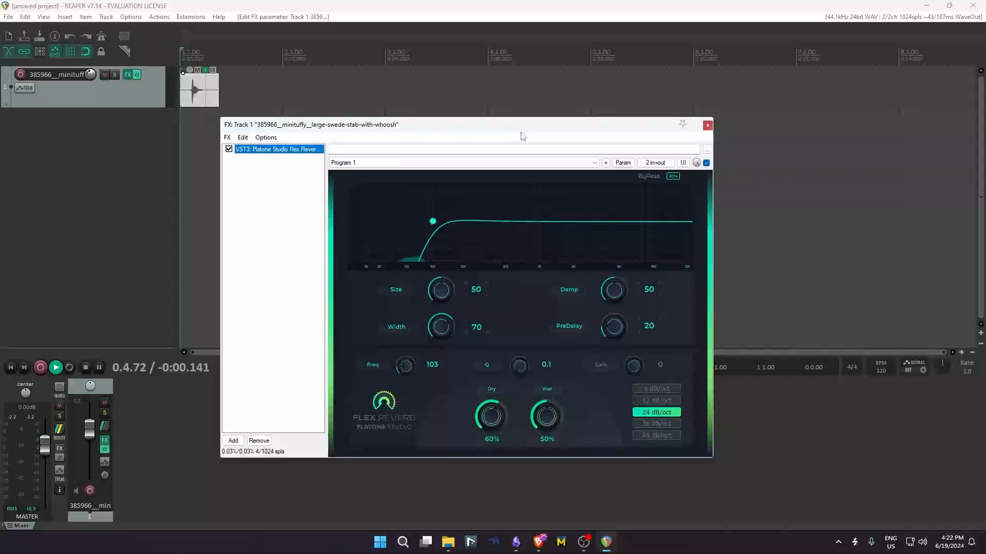
pyautogui.press('space')
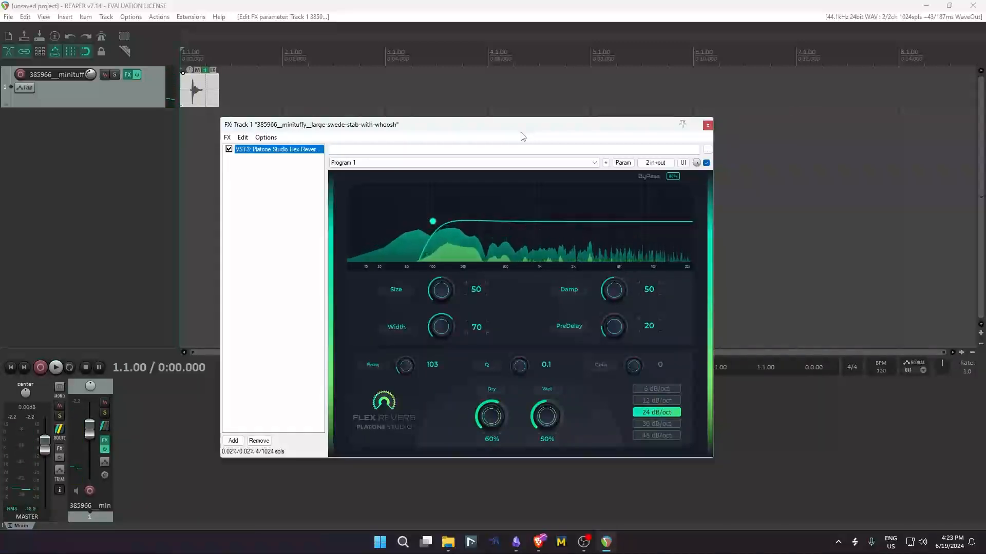
pyautogui.press('space')
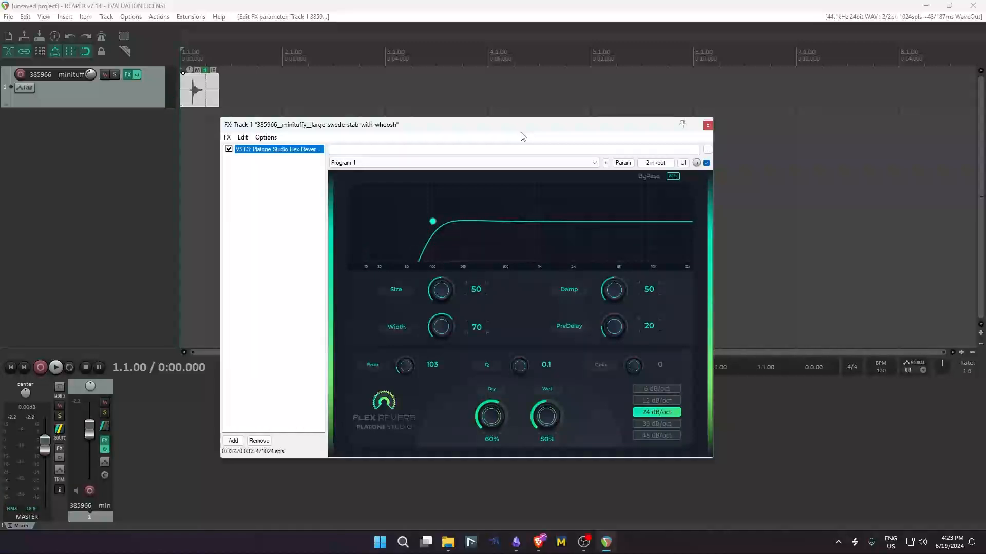
pyautogui.press('space')
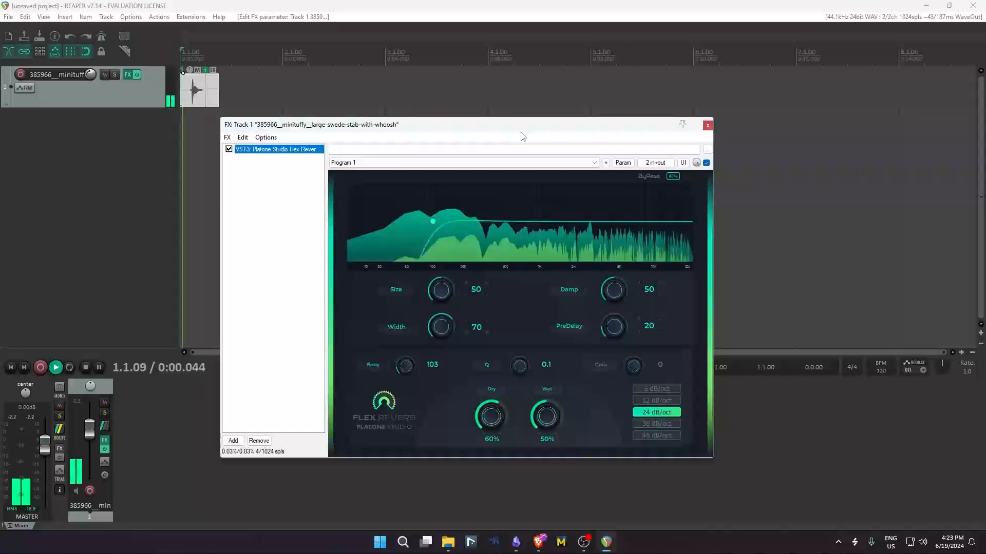
pyautogui.press('space')
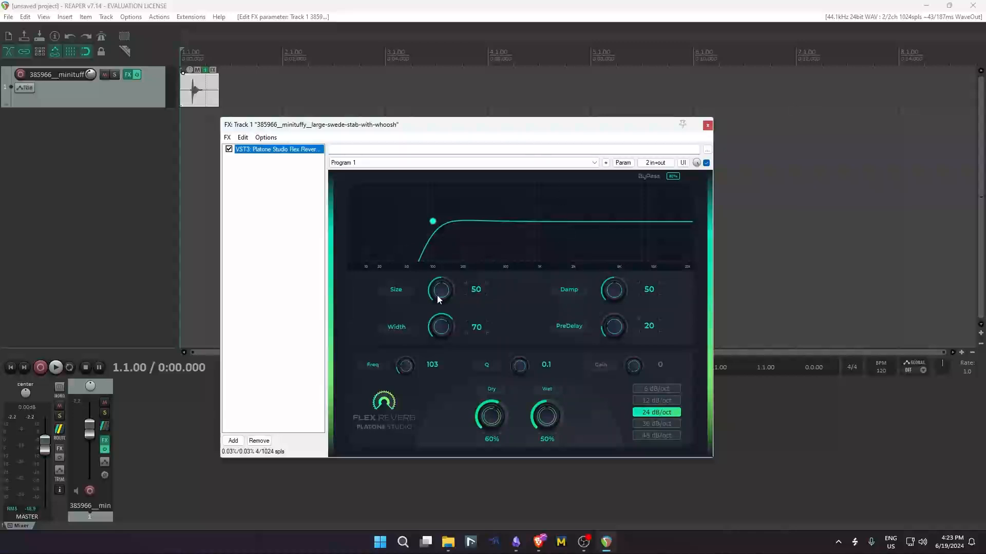
# Set the reverb's Size to 65 and play the clip to hear the change.
pyautogui.moveTo(436, 295)
pyautogui.mouseDown()
pyautogui.moveTo(433, 302)
pyautogui.moveTo(429, 281)
pyautogui.moveTo(428, 313)
pyautogui.moveTo(423, 282)
pyautogui.mouseUp()
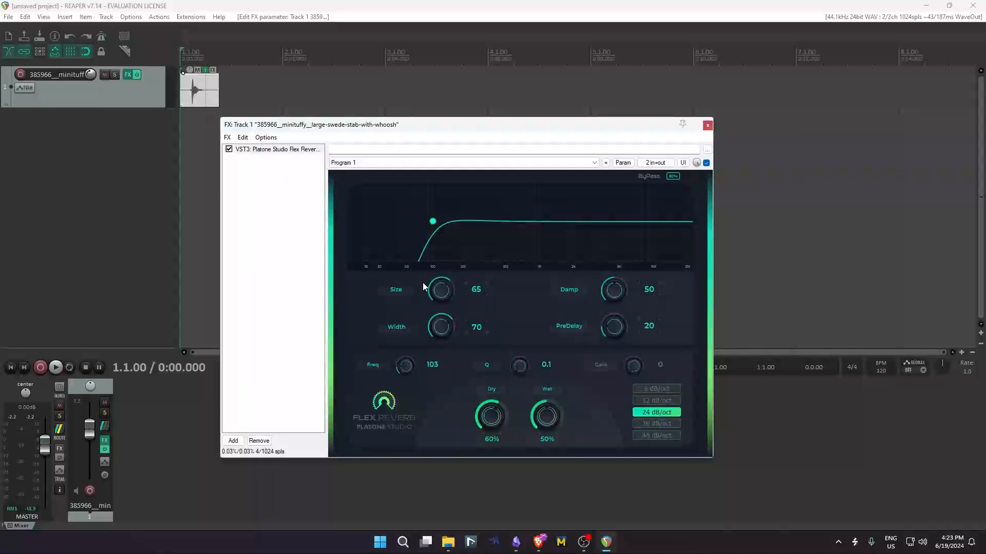
pyautogui.press('space')
pyautogui.press('space')
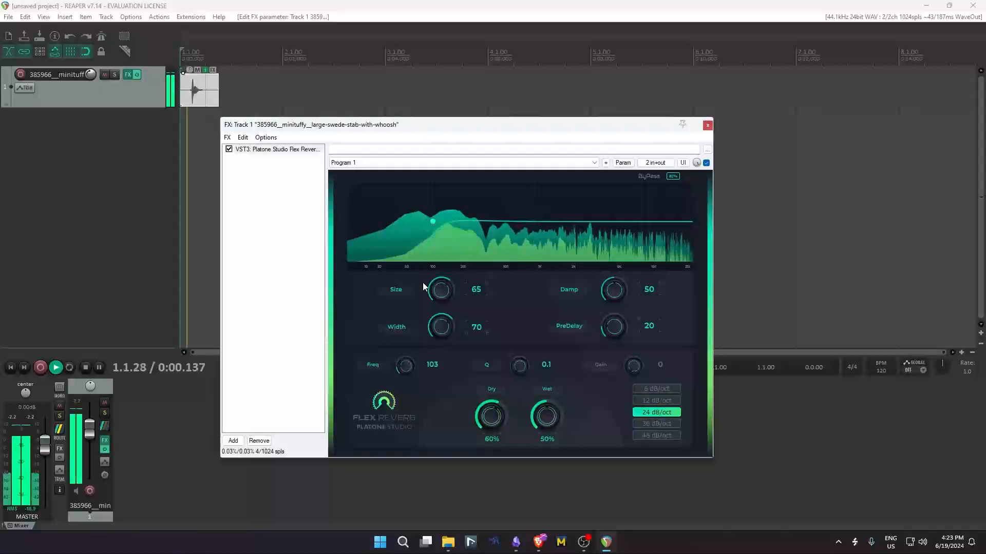
pyautogui.press('space')
pyautogui.press('space')
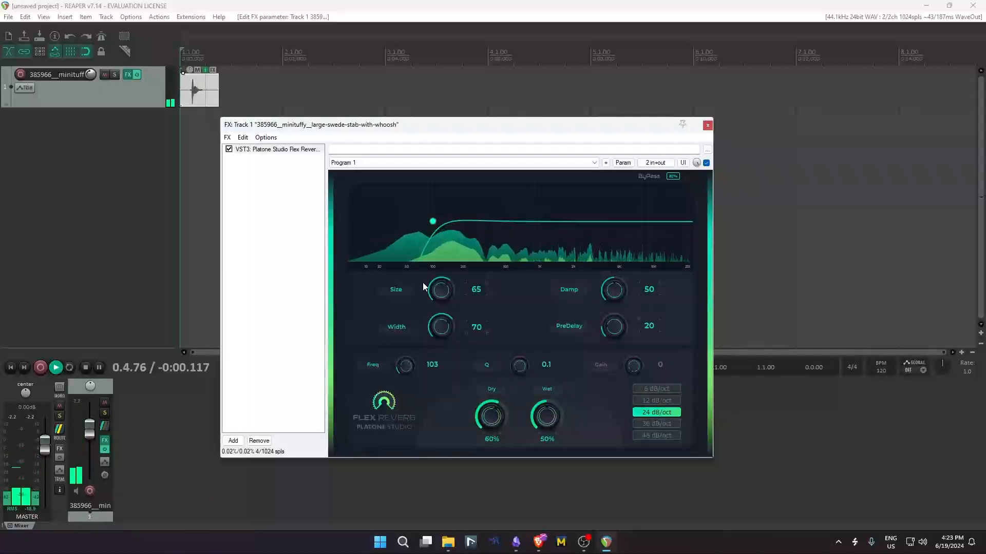
pyautogui.press('space')
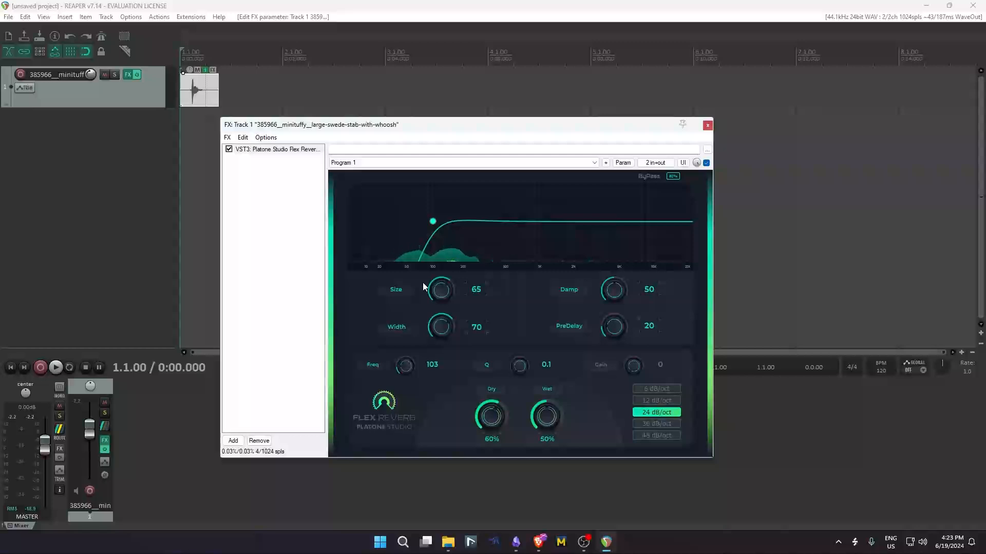
# Try the reverb's Width at 0 while auditioning the clip, and return Width to 70.
pyautogui.moveTo(434, 328); pyautogui.dragTo(448, 366)
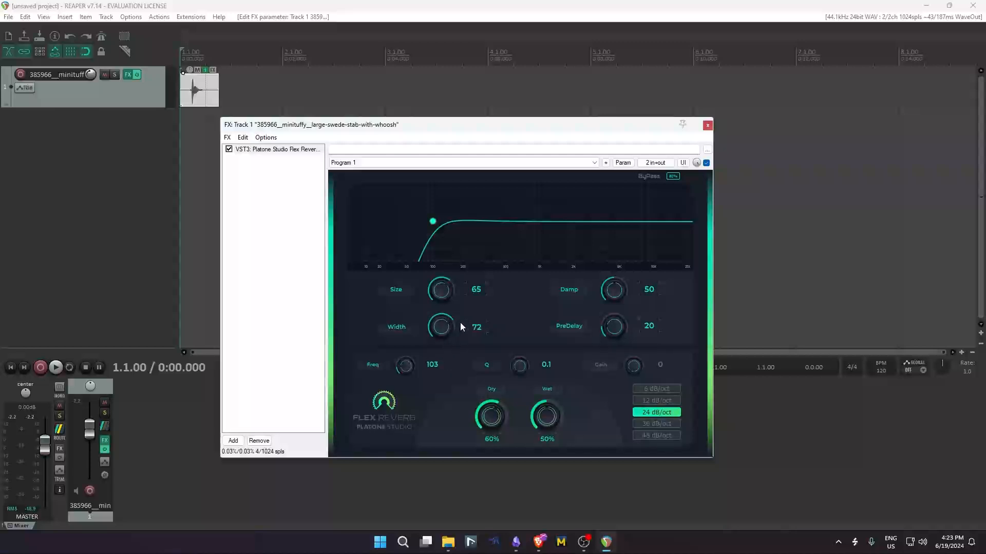
pyautogui.moveTo(456, 365); pyautogui.dragTo(458, 409)
pyautogui.press('space')
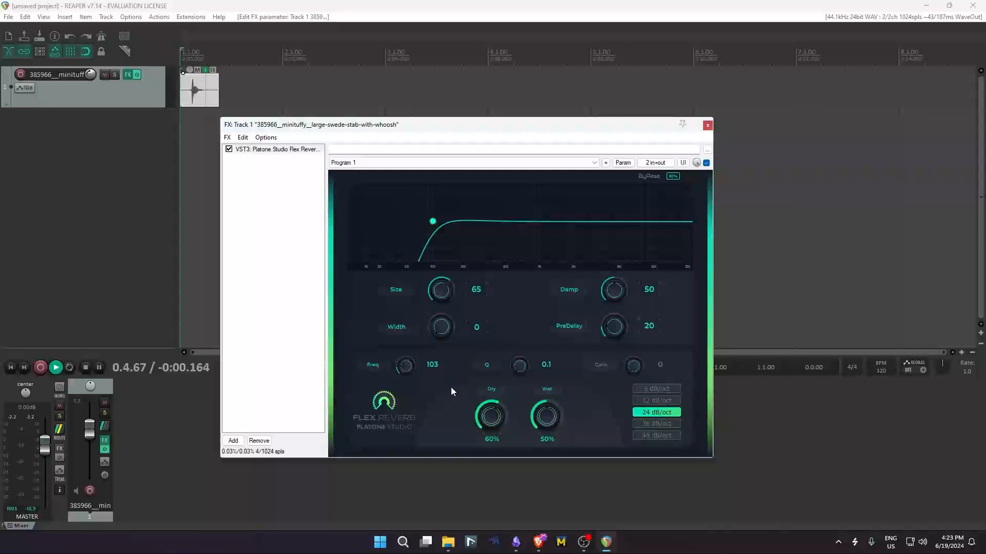
pyautogui.press('space')
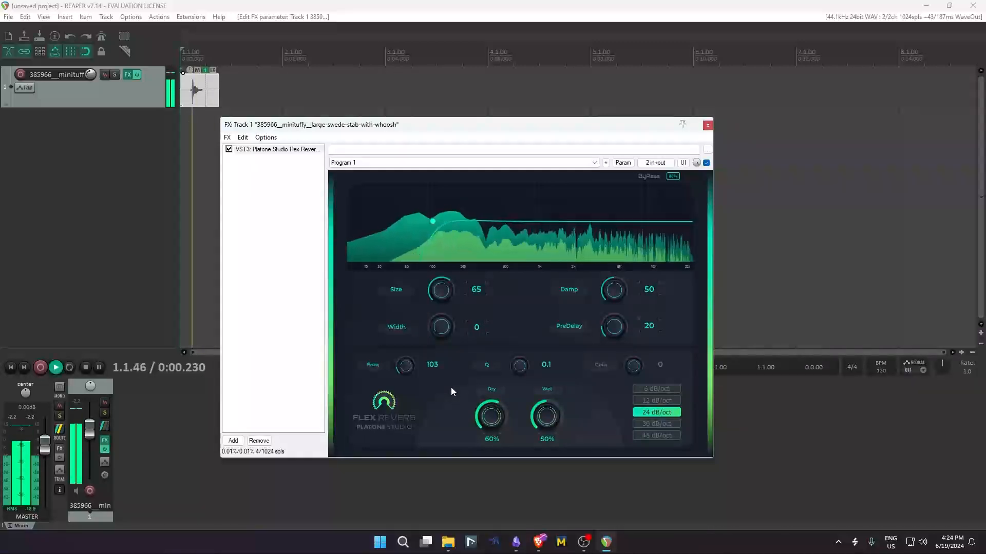
pyautogui.moveTo(450, 388); pyautogui.dragTo(432, 275)
pyautogui.press('space')
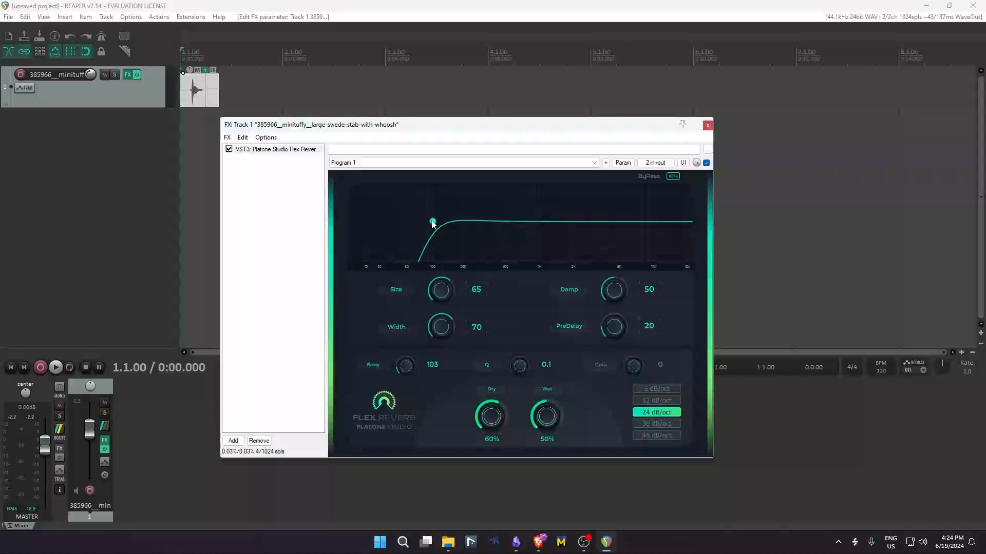
# Try the reverb's low-cut filter point at frequency 123 and at 20, and audition the clip.
pyautogui.moveTo(433, 222)
pyautogui.mouseDown()
pyautogui.moveTo(361, 224)
pyautogui.moveTo(455, 232)
pyautogui.moveTo(440, 234)
pyautogui.mouseUp()
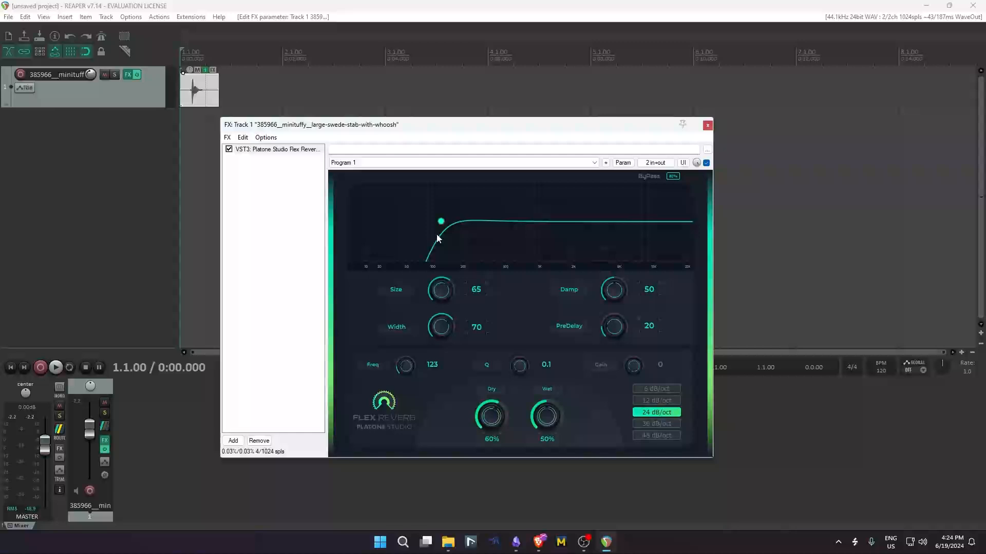
pyautogui.moveTo(444, 227); pyautogui.dragTo(367, 239)
pyautogui.press('space')
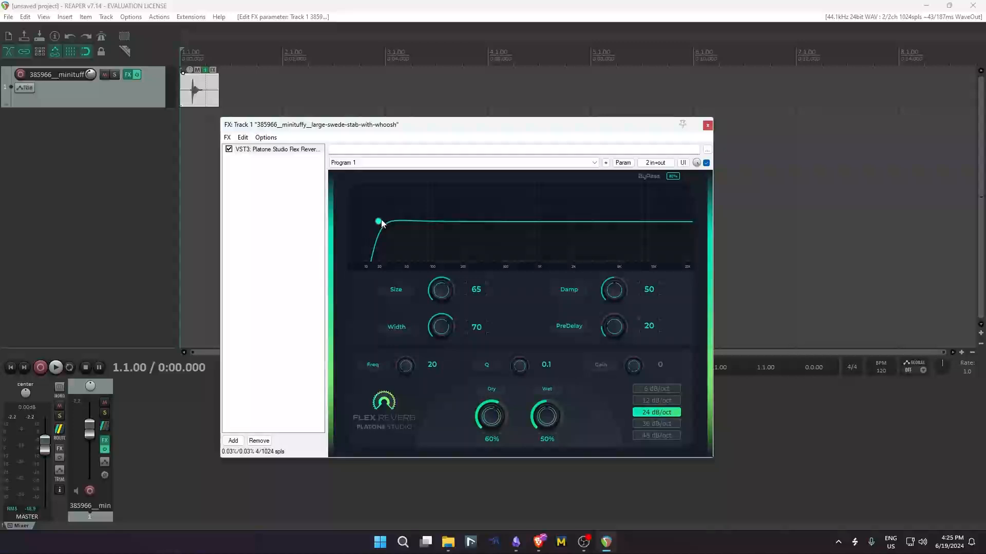
# Set the reverb's low-cut filter frequency to 201 and audition the clip repeatedly.
pyautogui.moveTo(379, 222); pyautogui.dragTo(463, 243)
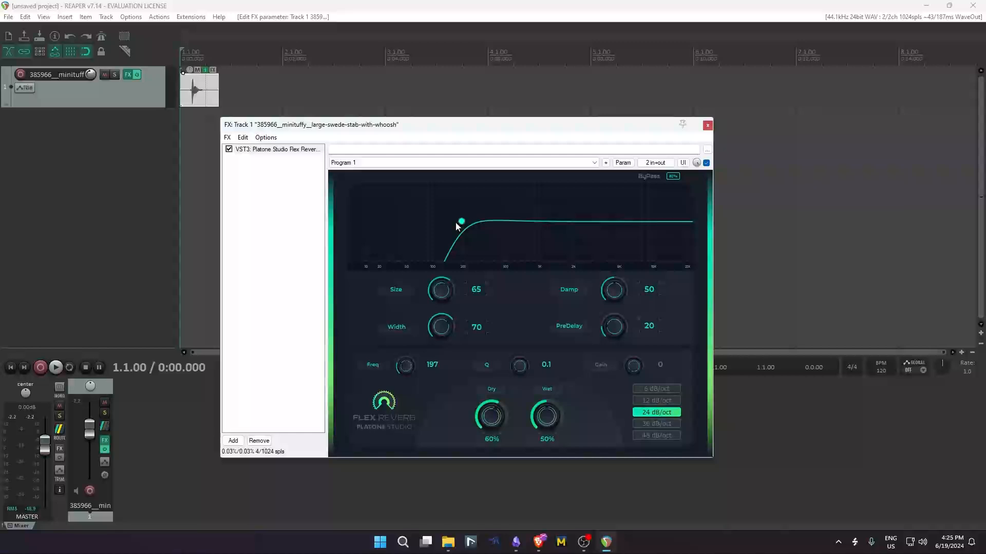
pyautogui.moveTo(460, 223); pyautogui.dragTo(462, 223)
pyautogui.press('space')
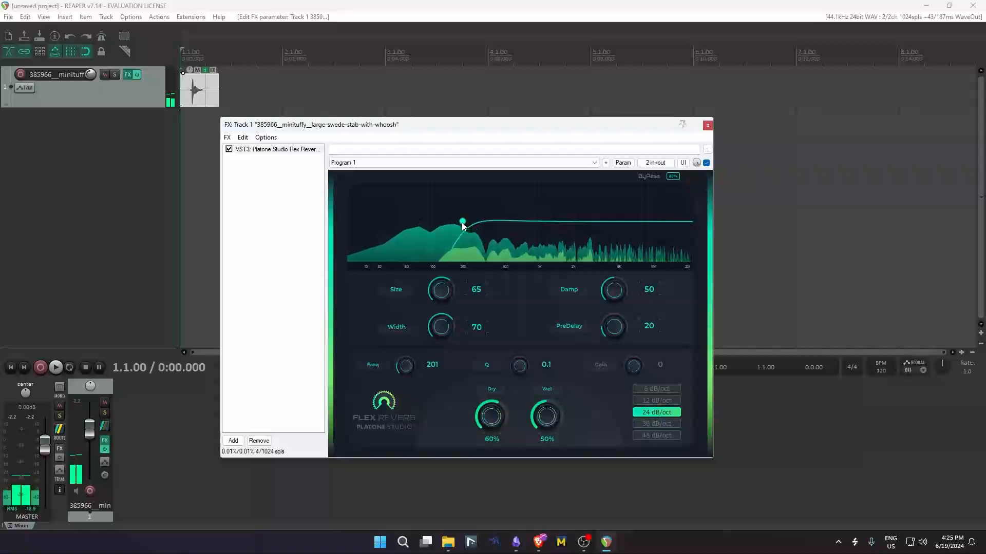
pyautogui.press('space')
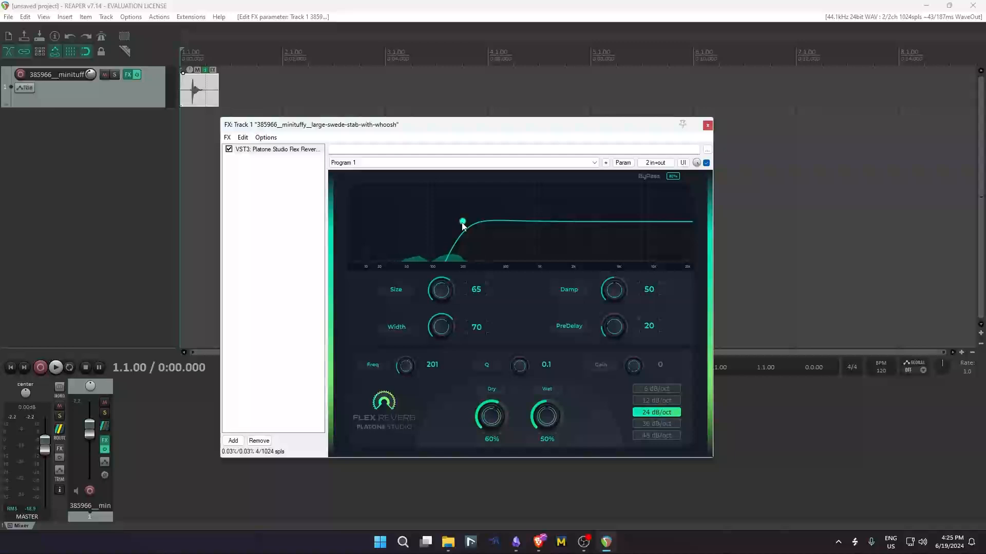
pyautogui.press('space')
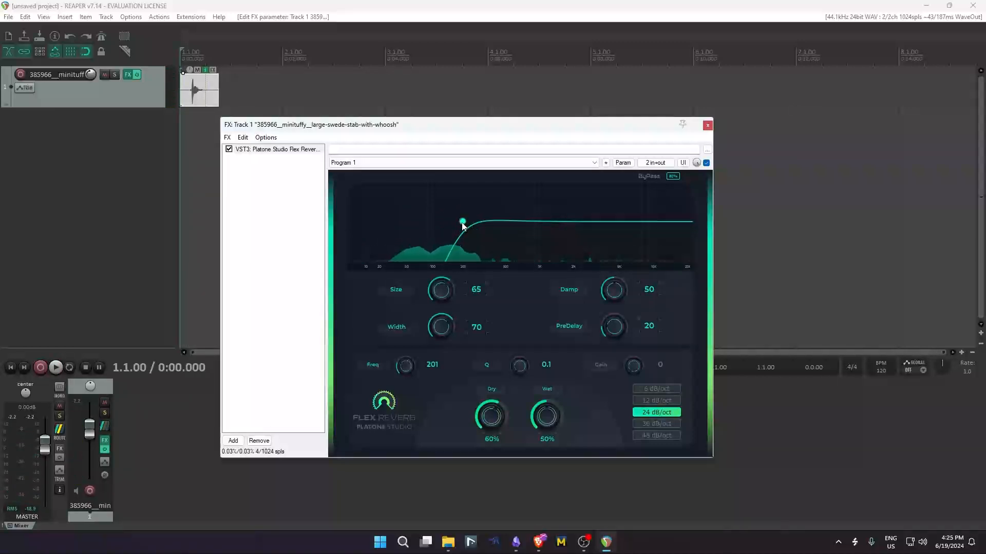
pyautogui.press('space')
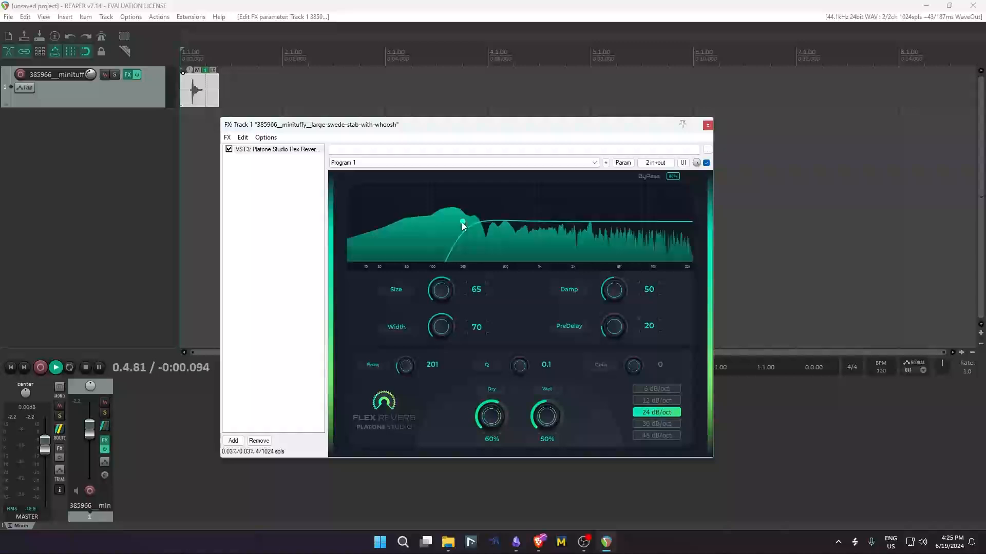
pyautogui.press('space')
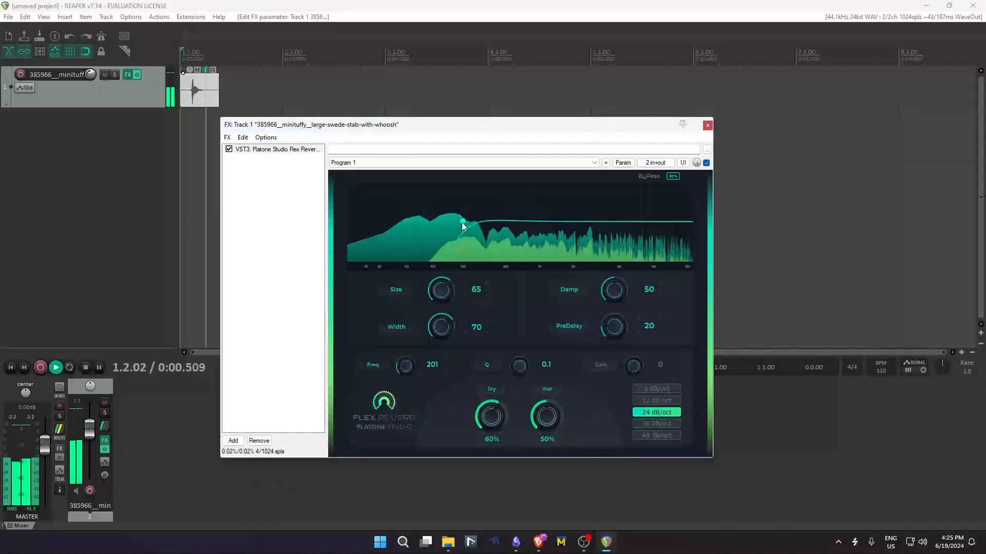
# Try the reverb's high-cut filter point at frequency 3021 and at 10071, and audition the clip.
pyautogui.click(689, 222)
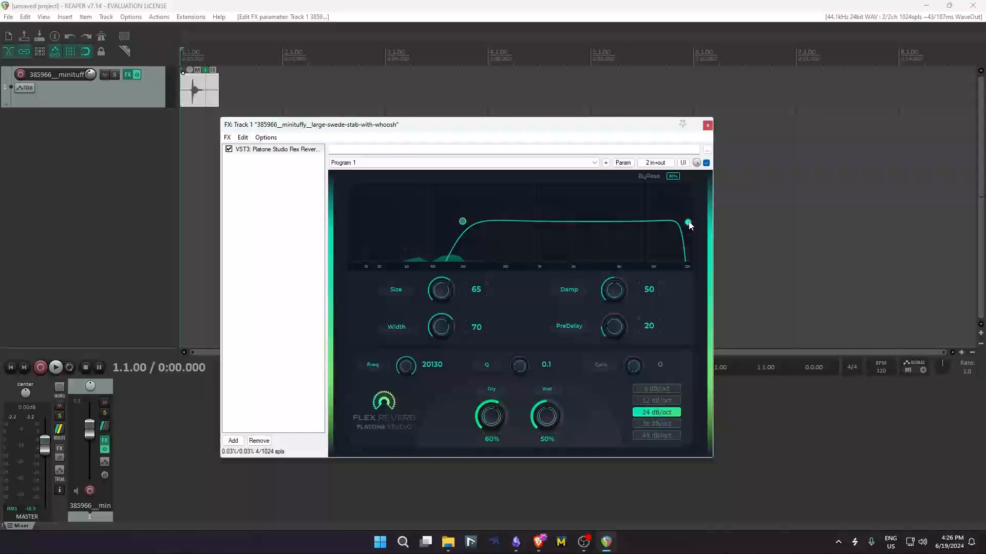
pyautogui.moveTo(689, 223); pyautogui.dragTo(596, 236)
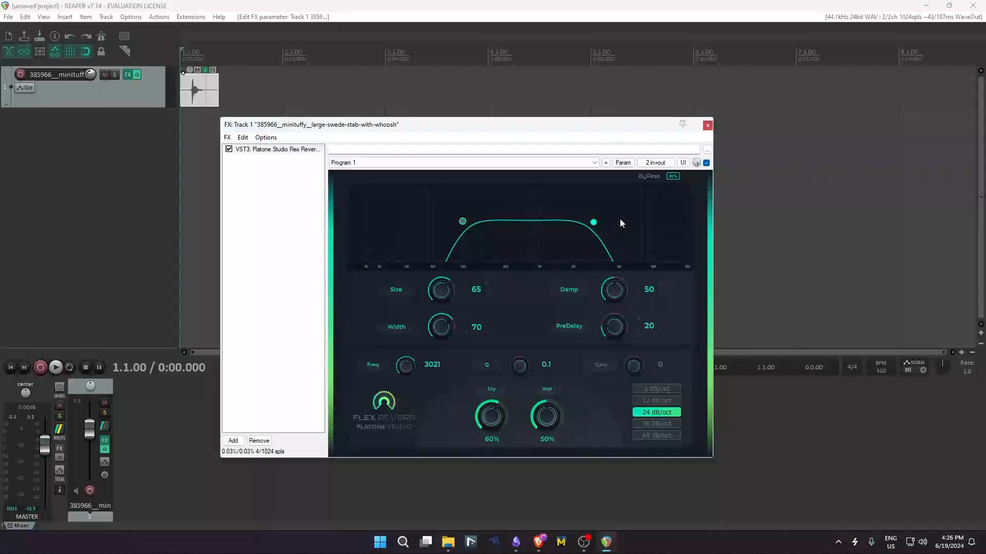
pyautogui.press('space')
pyautogui.moveTo(594, 221); pyautogui.dragTo(652, 231)
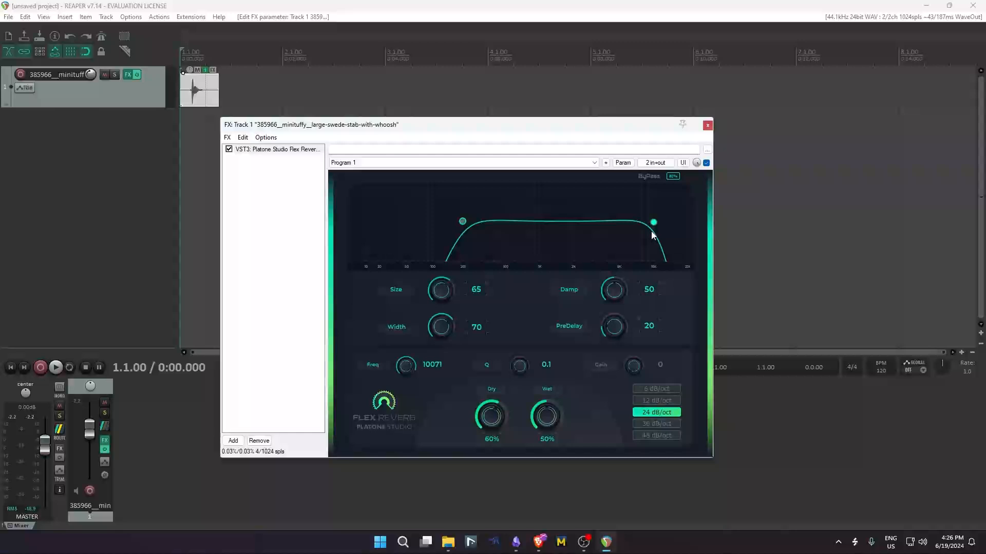
pyautogui.press('space')
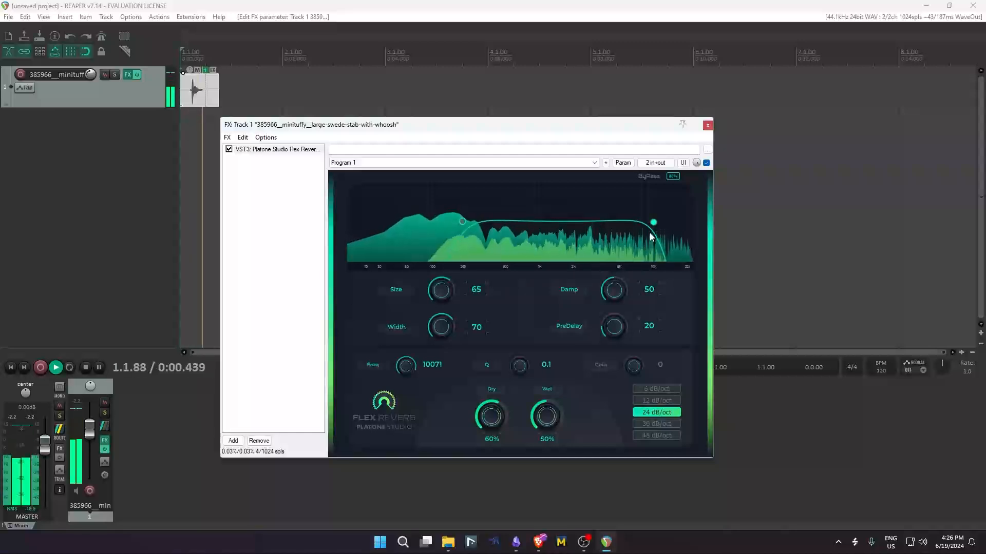
pyautogui.press('space')
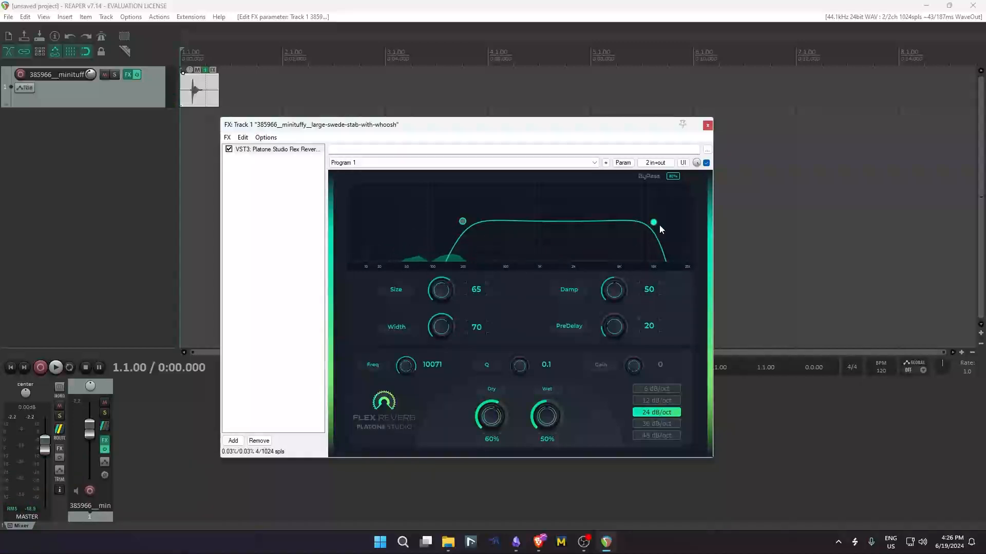
# Try the reverb's high-cut filter at frequency 3053 and play the clip several times to compare the sound.
pyautogui.moveTo(656, 224); pyautogui.dragTo(596, 239)
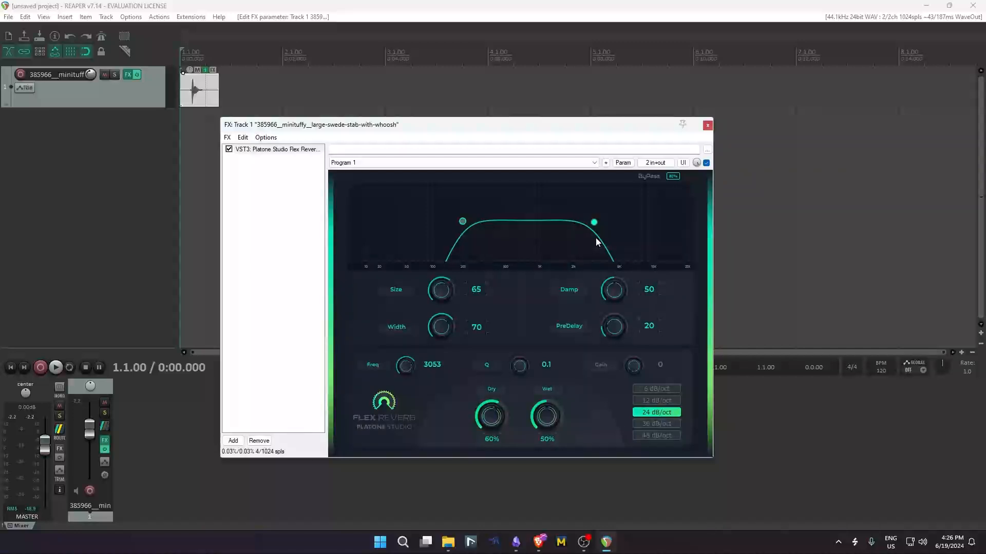
pyautogui.press('space')
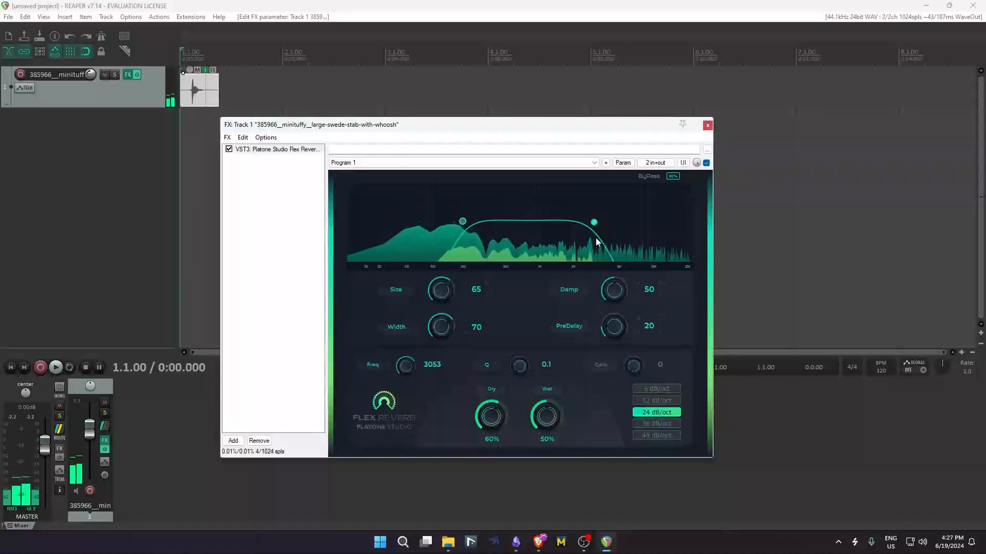
pyautogui.press('space')
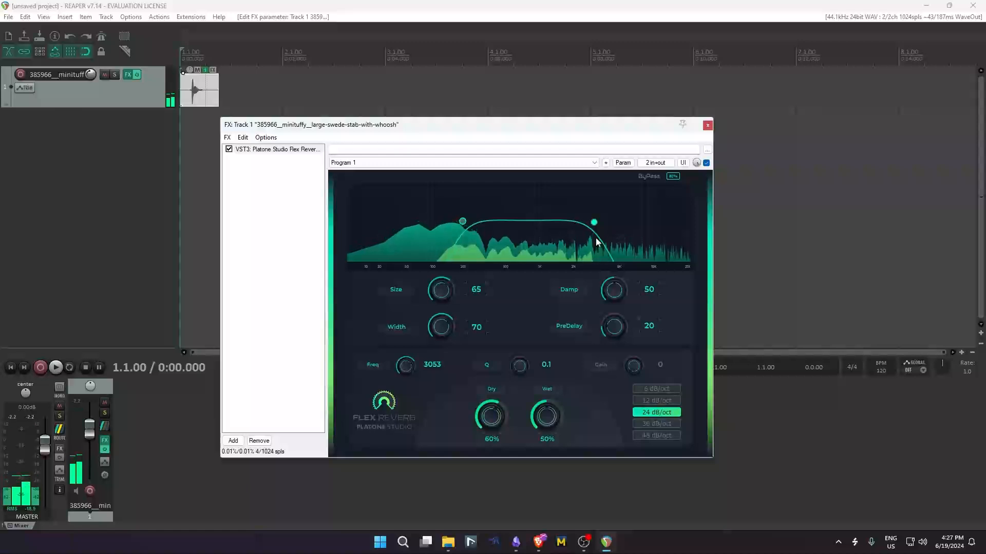
pyautogui.press('space')
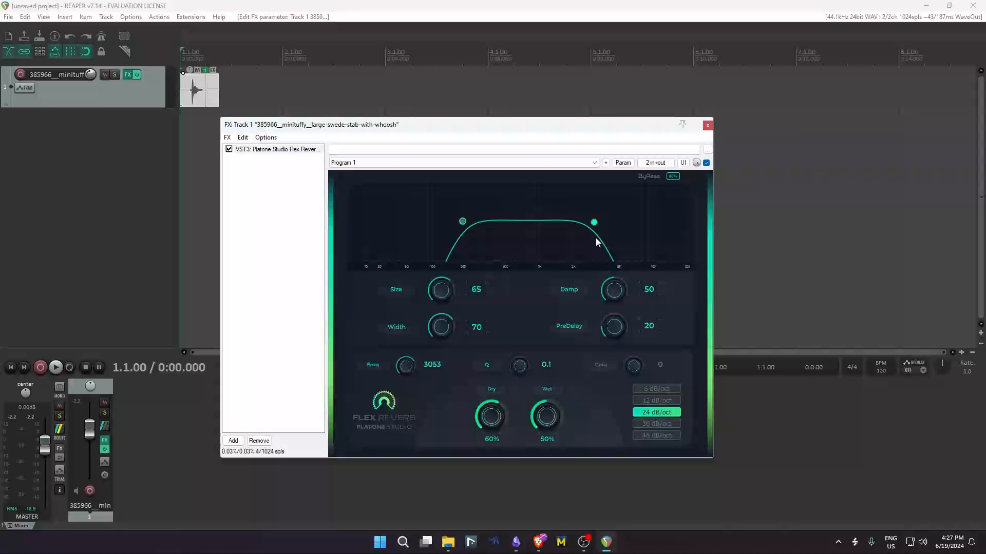
pyautogui.press('space')
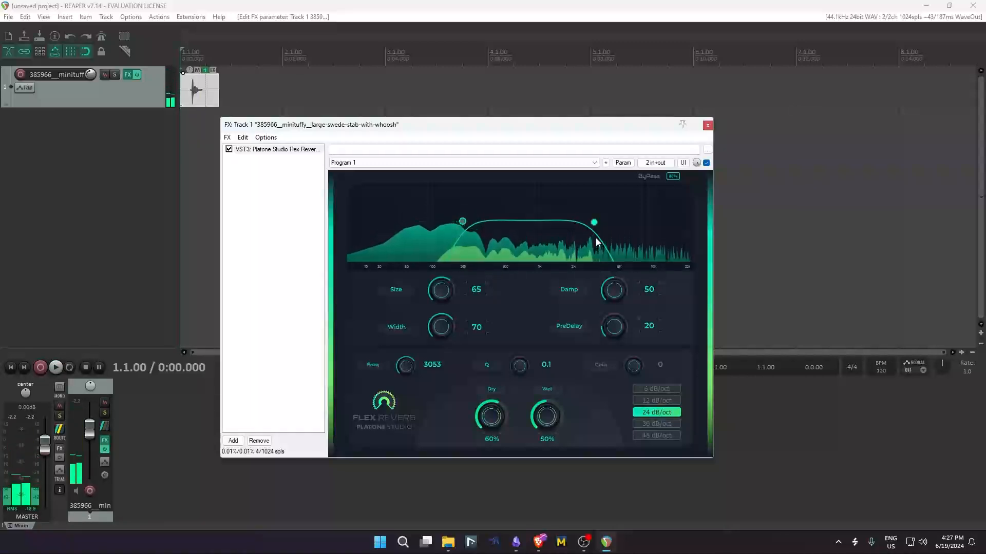
# Set the reverb's high-cut filter frequency to 6025 and audition the clip repeatedly.
pyautogui.moveTo(594, 225); pyautogui.dragTo(629, 228)
pyautogui.press('space')
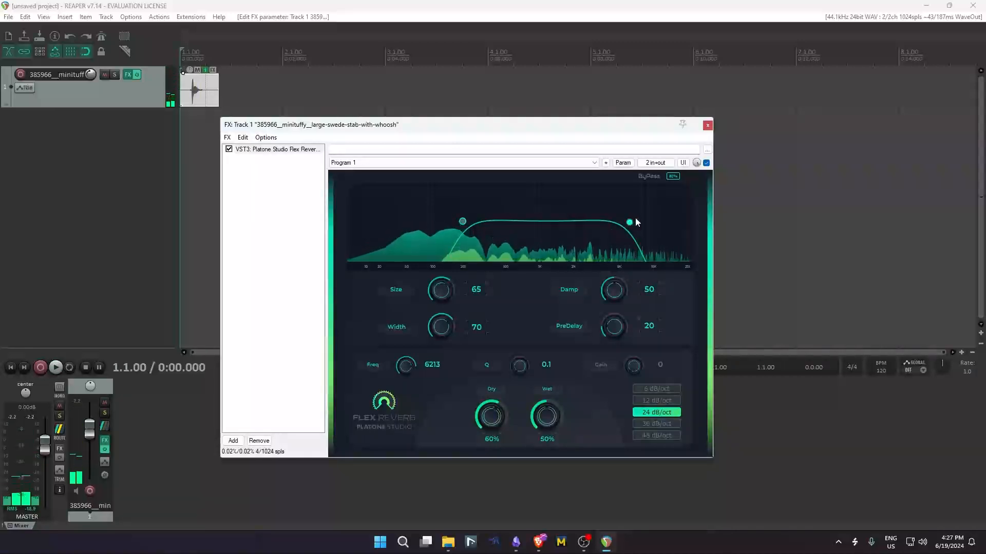
pyautogui.moveTo(631, 222); pyautogui.dragTo(628, 223)
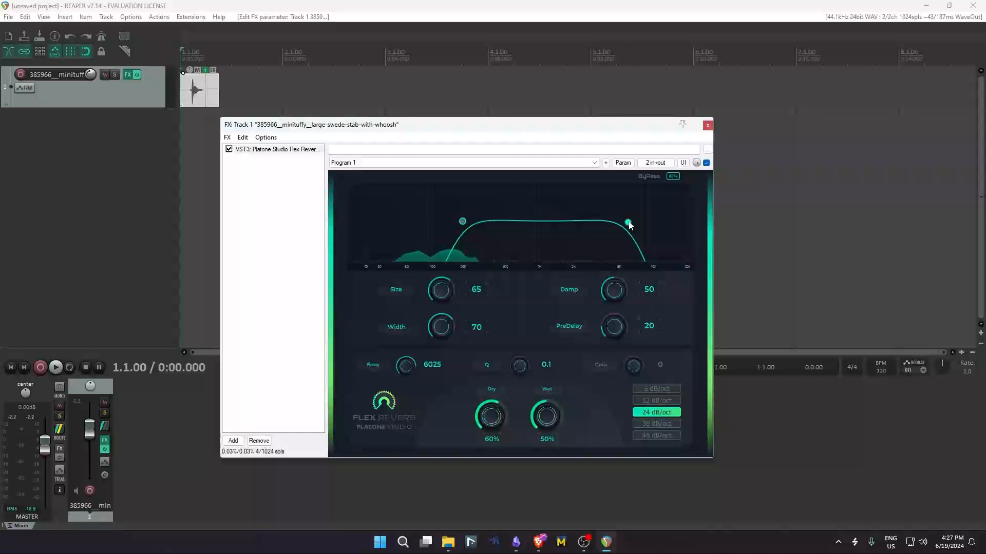
pyautogui.press('space')
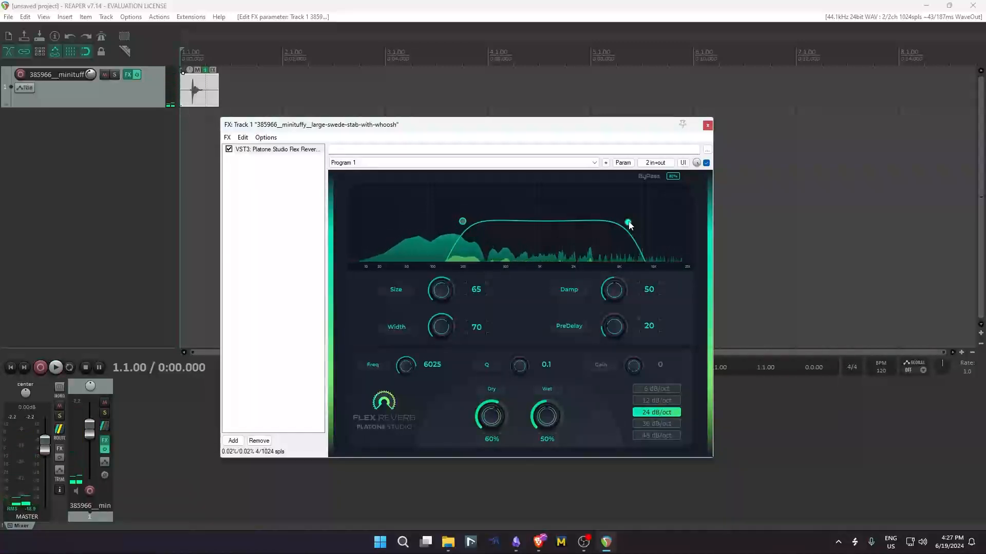
pyautogui.press('space')
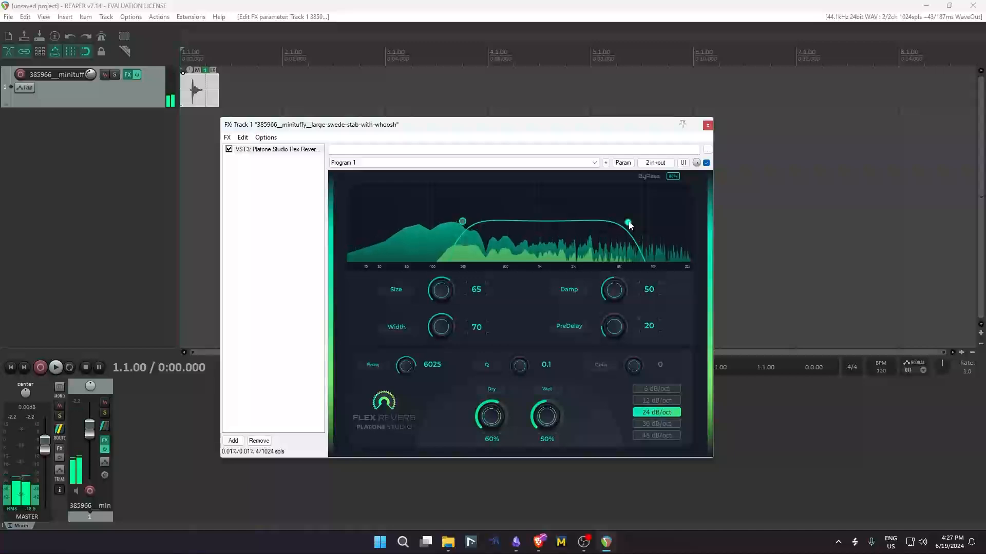
pyautogui.press('space')
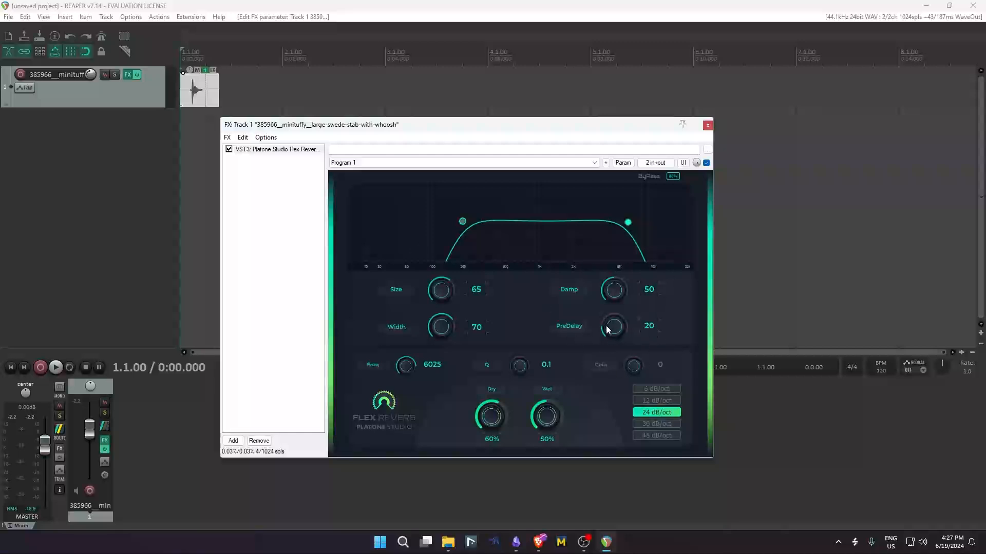
# Try the reverb's PreDelay at 42 and at 15 while auditioning the clip.
pyautogui.scroll(1, 611, 326)
pyautogui.scroll(5, 610, 325)
pyautogui.scroll(4, 612, 313)
pyautogui.press('space')
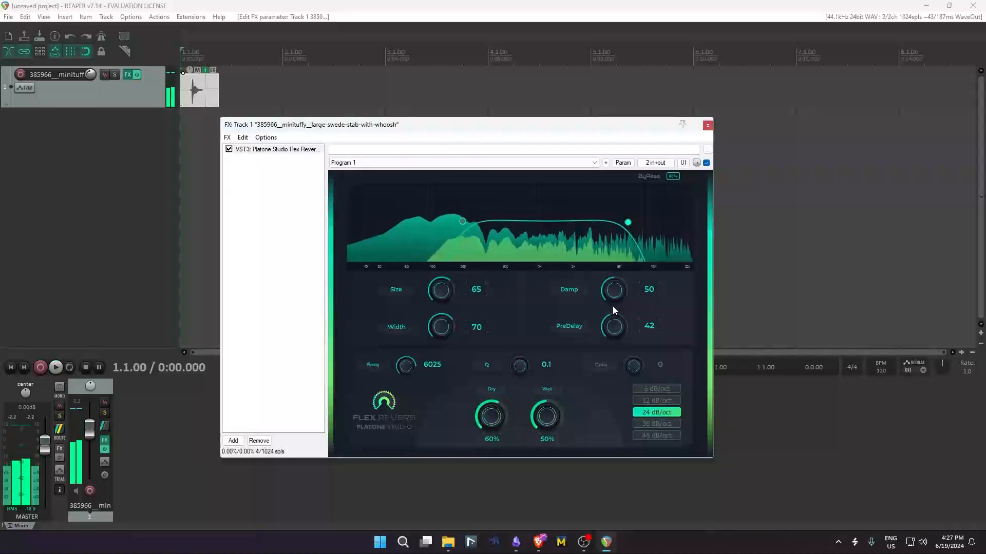
pyautogui.scroll(-13, 615, 326)
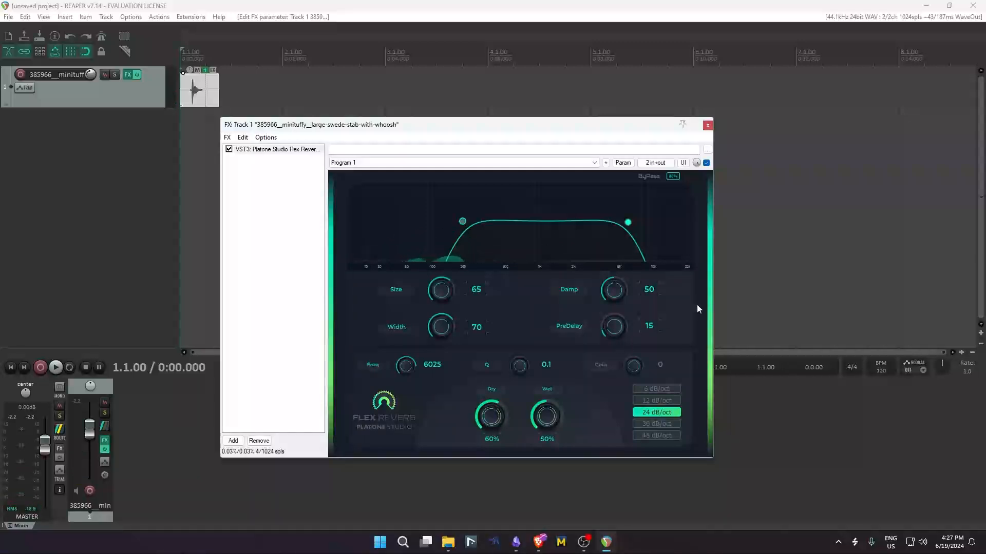
pyautogui.press('space')
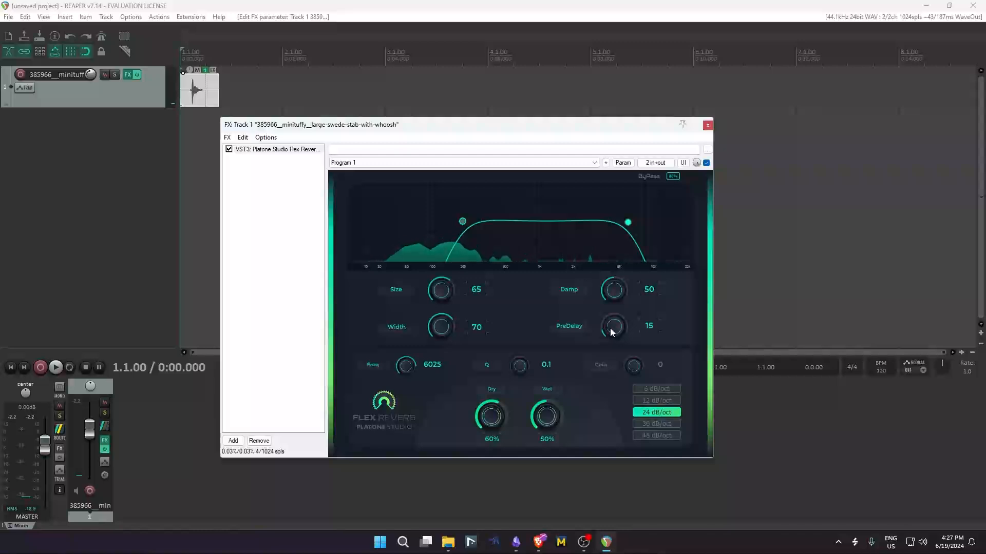
# Try the reverb's PreDelay at 61 while auditioning the clip, and return PreDelay to 20.
pyautogui.scroll(5, 607, 321)
pyautogui.moveTo(605, 318); pyautogui.dragTo(609, 289)
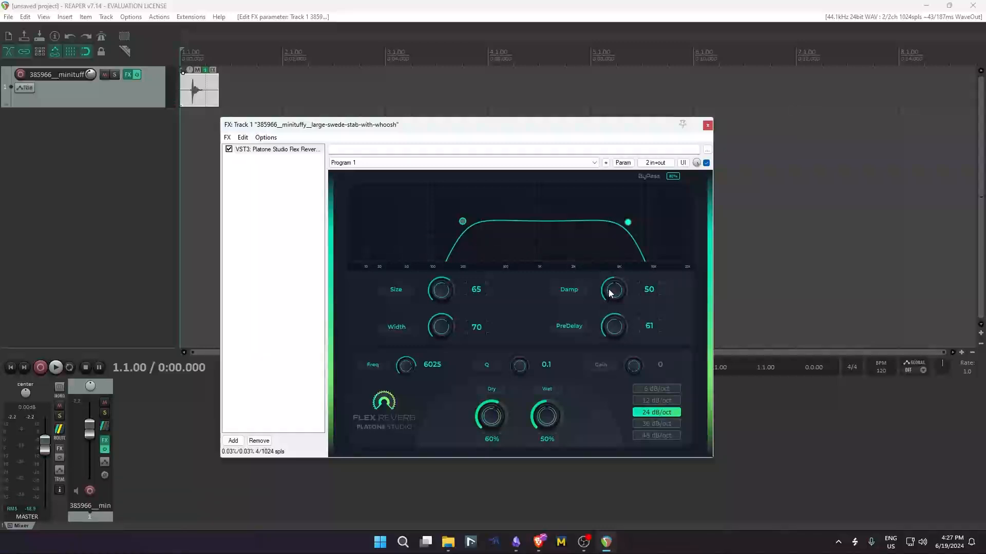
pyautogui.press('space')
pyautogui.press('space')
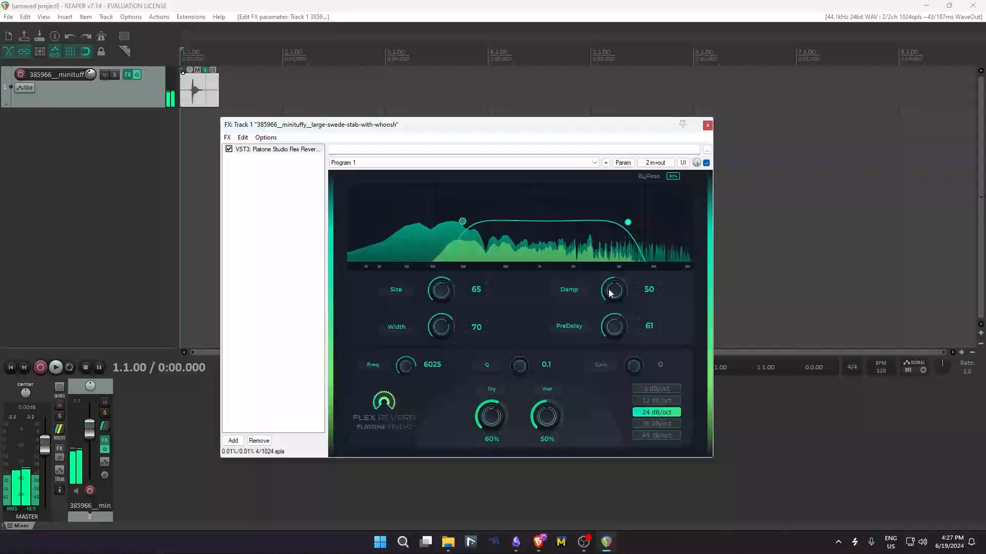
pyautogui.moveTo(620, 327); pyautogui.dragTo(641, 288)
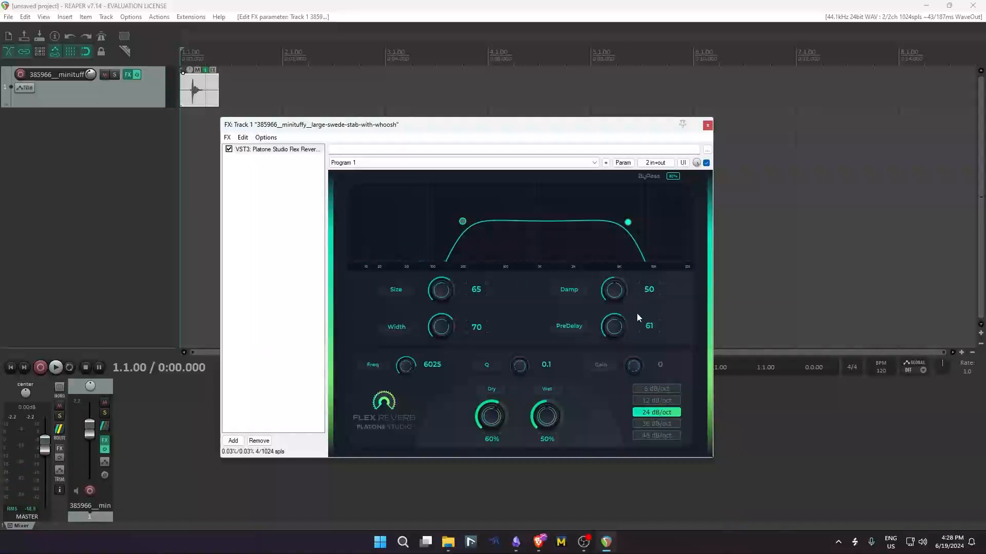
pyautogui.moveTo(611, 329); pyautogui.dragTo(619, 299)
pyautogui.press('space')
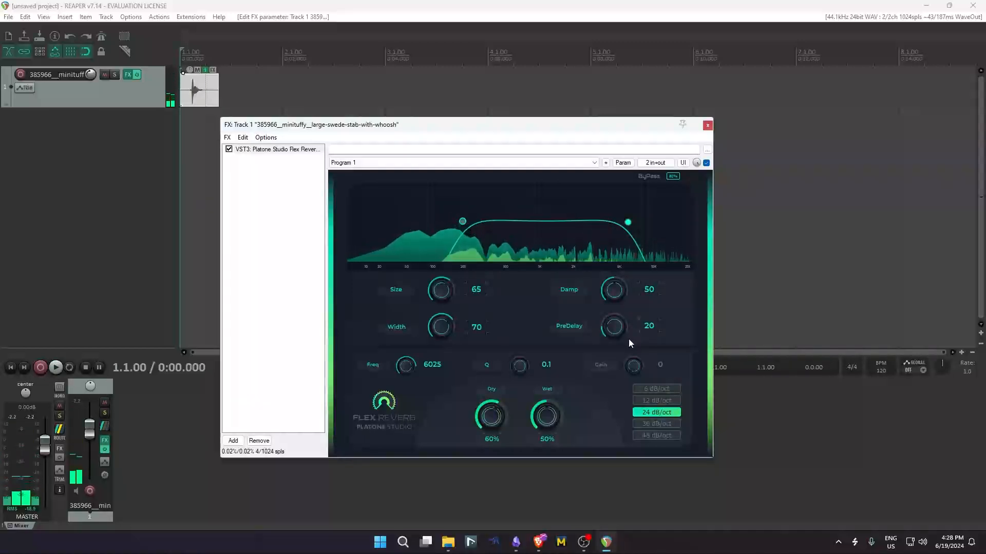
pyautogui.press('space')
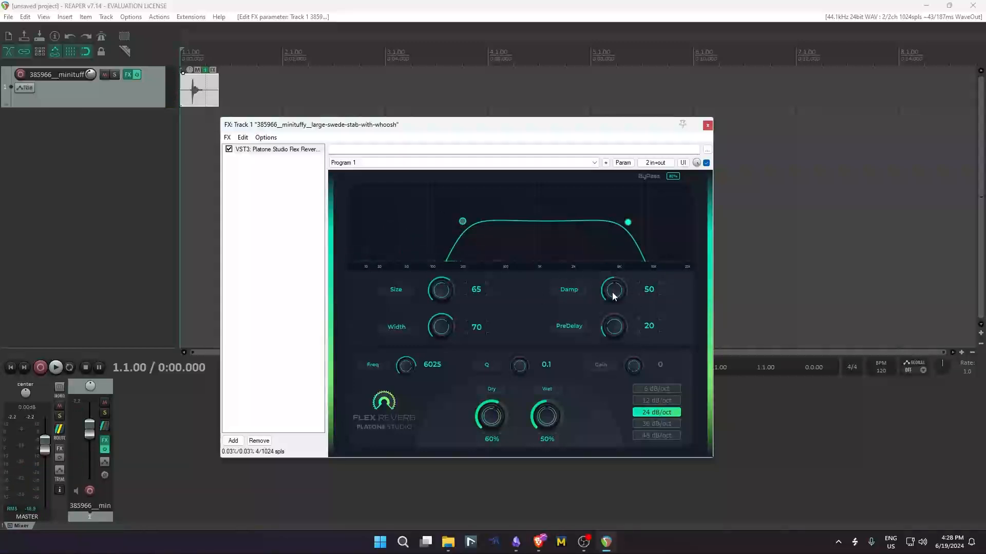
# Try the reverb's Damp at 0 and at 100, and audition the clip at each extreme.
pyautogui.moveTo(612, 293); pyautogui.dragTo(617, 298)
pyautogui.press('space')
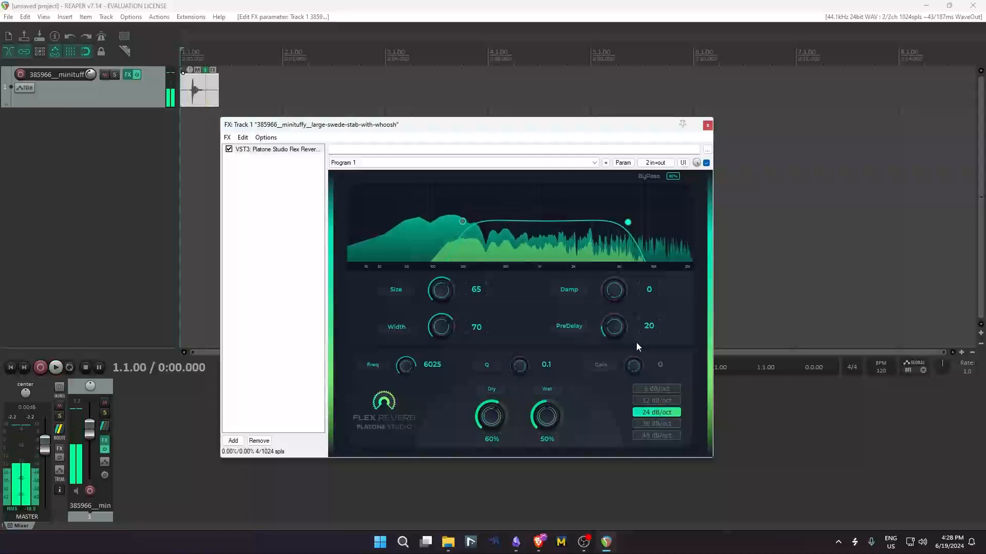
pyautogui.moveTo(625, 297); pyautogui.dragTo(611, 280)
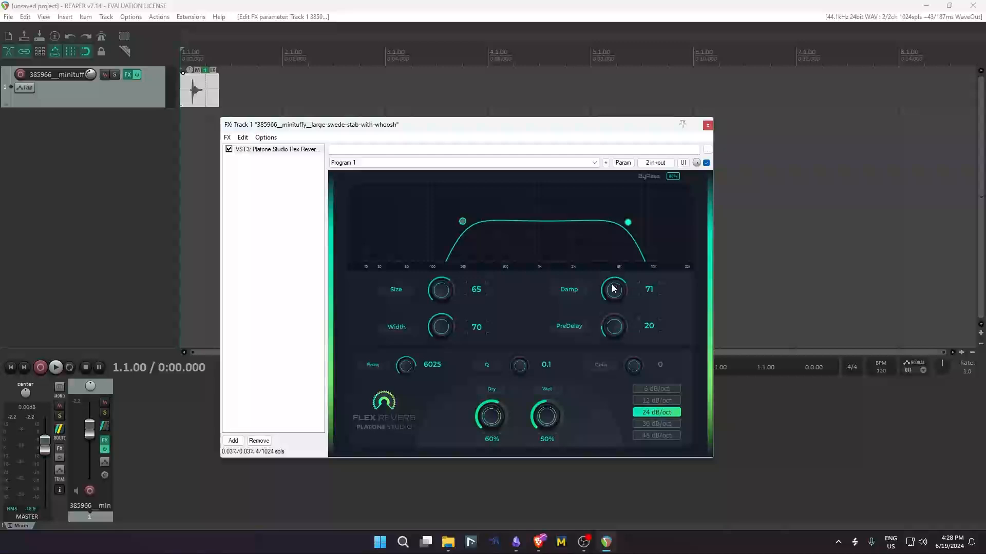
pyautogui.moveTo(612, 284)
pyautogui.mouseDown()
pyautogui.moveTo(596, 295)
pyautogui.moveTo(621, 274)
pyautogui.mouseUp()
pyautogui.press('space')
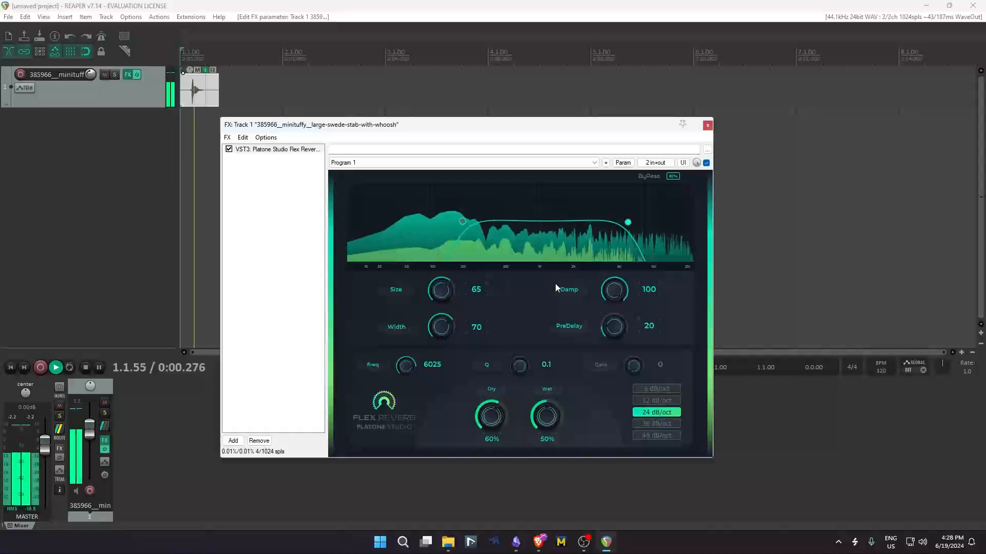
# Set the reverb's Damp to 30 and audition the clip.
pyautogui.moveTo(614, 291); pyautogui.dragTo(612, 355)
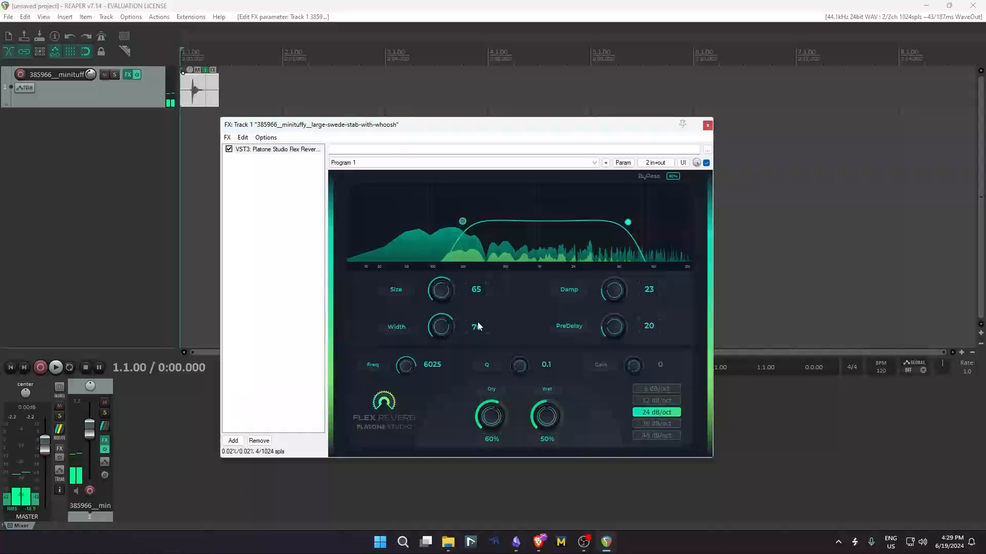
pyautogui.moveTo(609, 295); pyautogui.dragTo(608, 287)
pyautogui.press('space')
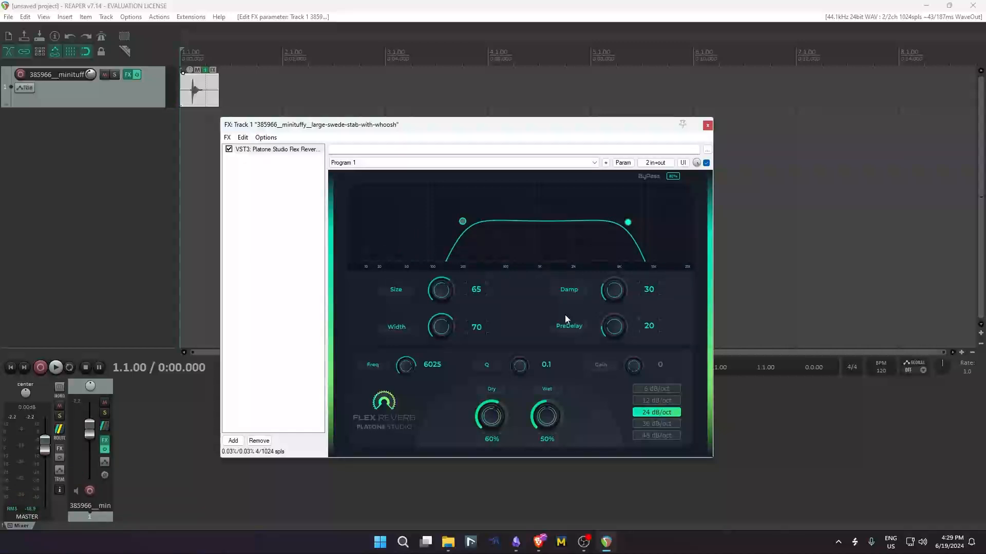
pyautogui.press('space')
pyautogui.press('space')
# Try the high-cut filter frequency at 435 and 6489, and return it to 6025.
pyautogui.moveTo(628, 224); pyautogui.dragTo(497, 232)
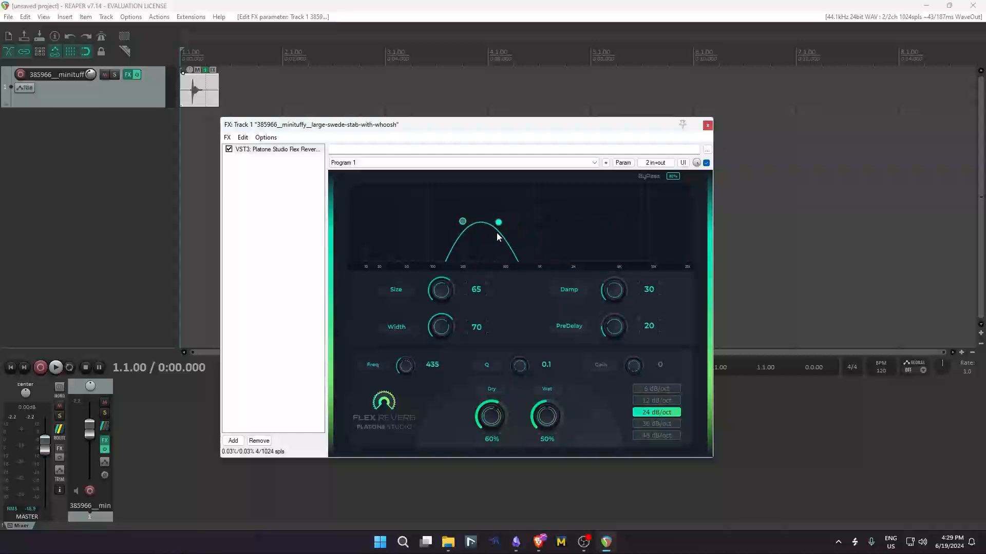
pyautogui.moveTo(405, 371); pyautogui.dragTo(413, 329)
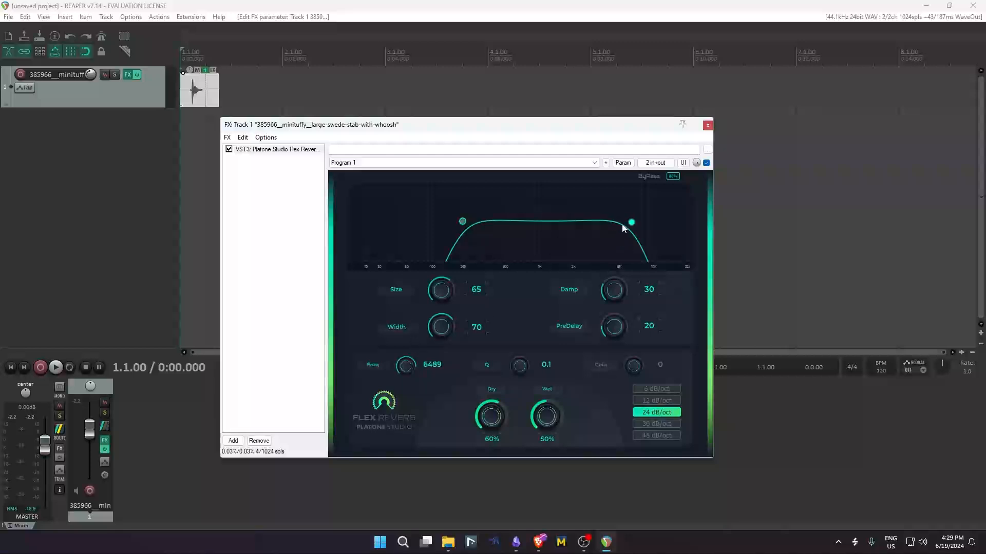
pyautogui.moveTo(631, 223)
pyautogui.mouseDown()
pyautogui.moveTo(660, 221)
pyautogui.moveTo(444, 221)
pyautogui.moveTo(626, 227)
pyautogui.mouseUp()
# Try the high-cut filter's Q at 1.0, lower it to 0.5, and audition the clip with both settings.
pyautogui.moveTo(522, 359); pyautogui.dragTo(508, 325)
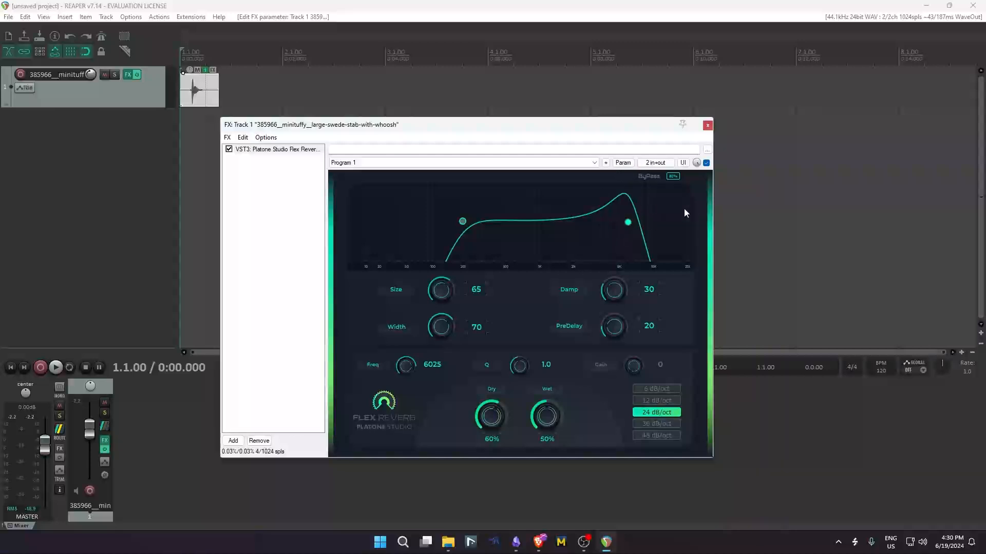
pyautogui.press('space')
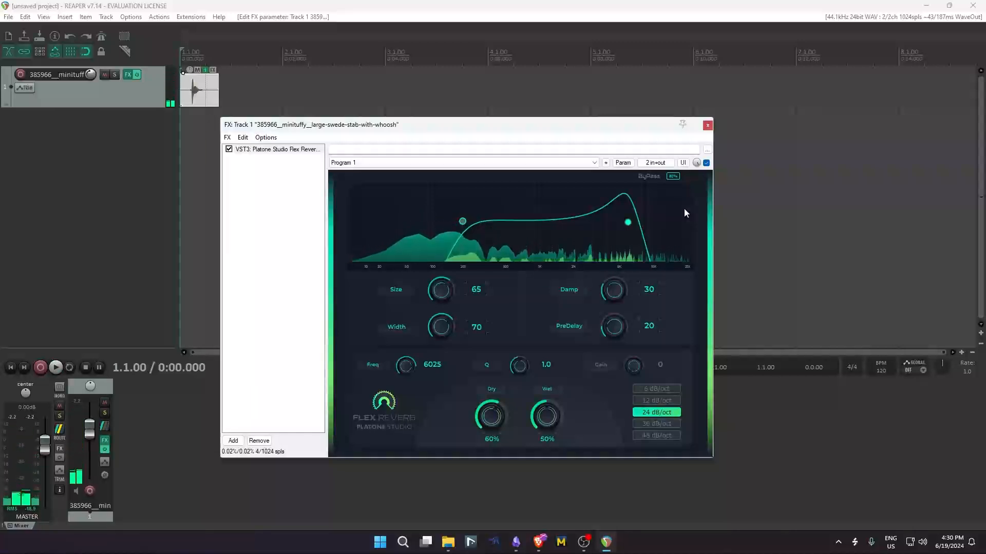
pyautogui.press('space')
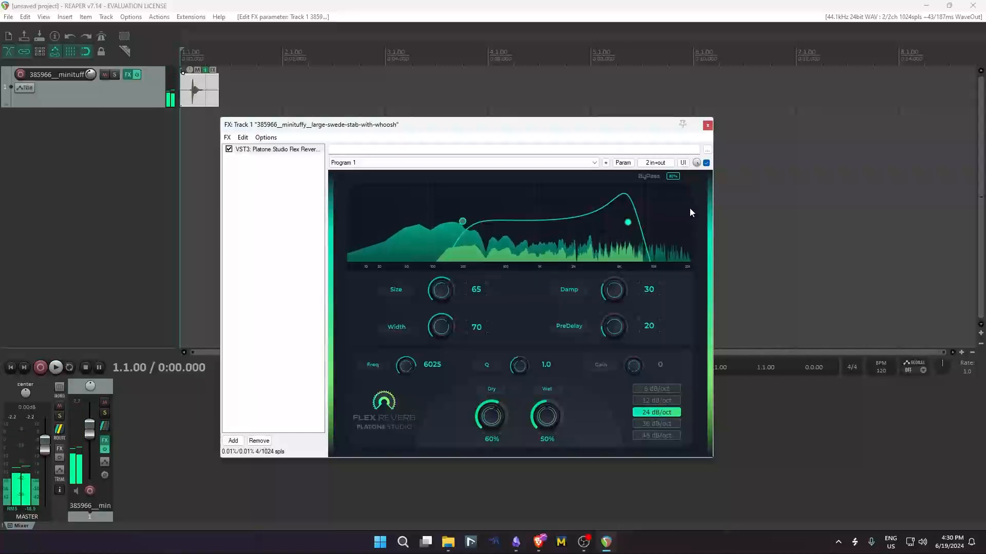
pyautogui.moveTo(529, 363); pyautogui.dragTo(517, 386)
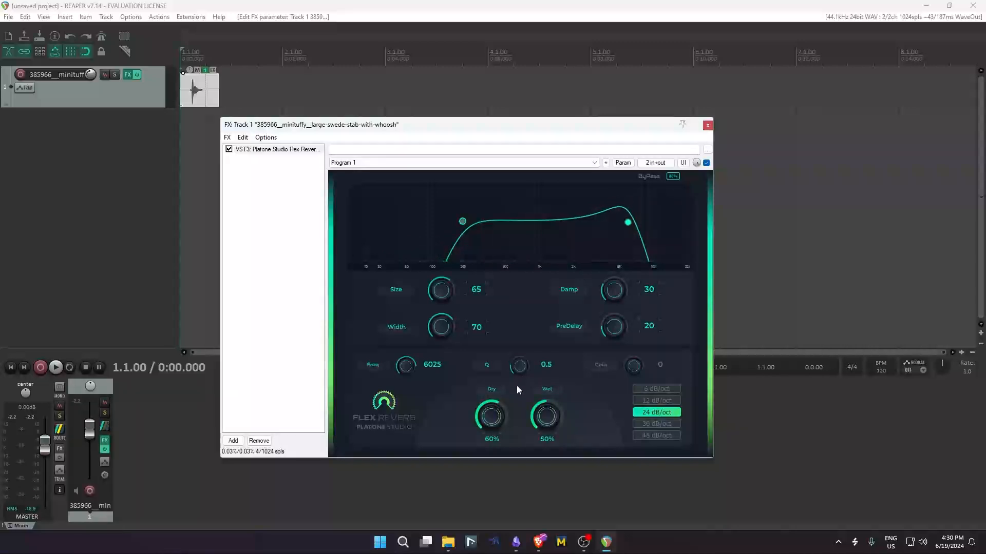
pyautogui.press('space')
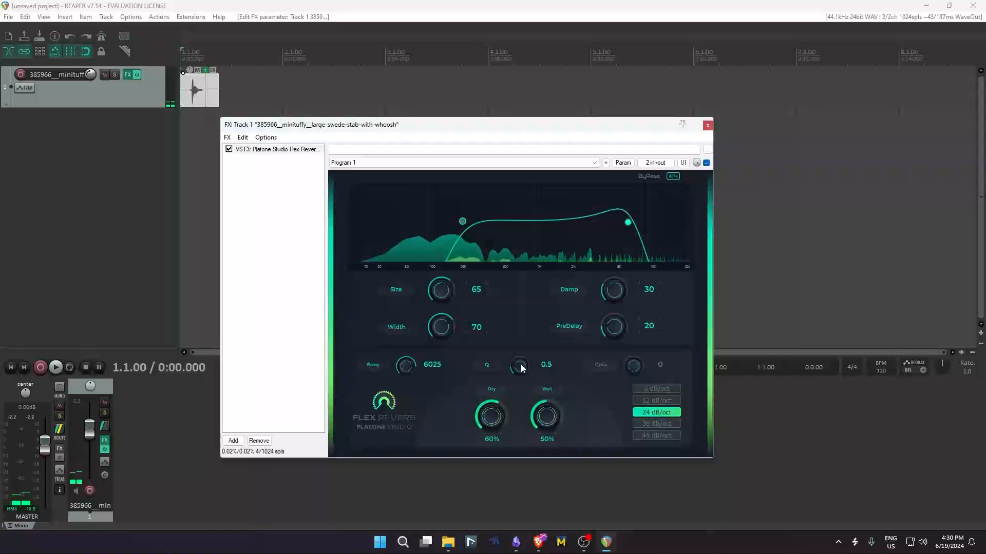
# Lower the high-cut filter's Q to 0.3 and audition the clip.
pyautogui.moveTo(522, 368)
pyautogui.mouseDown()
pyautogui.moveTo(528, 393)
pyautogui.moveTo(520, 365)
pyautogui.mouseUp()
pyautogui.press('space')
pyautogui.press('space')
pyautogui.press('space')
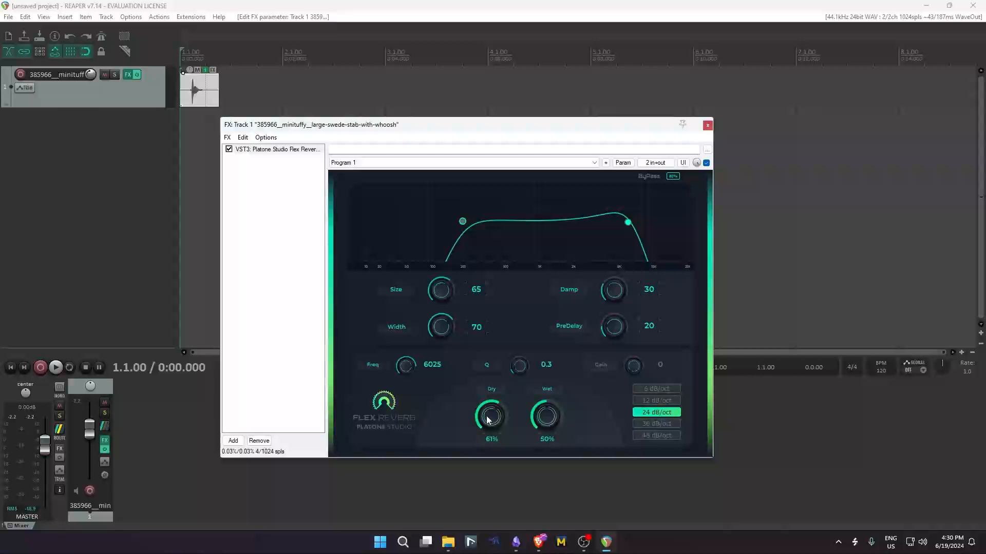
# Try the reverb at 100% Dry and 0% Wet, and audition the unprocessed clip.
pyautogui.moveTo(484, 422); pyautogui.dragTo(488, 360)
pyautogui.moveTo(547, 414); pyautogui.dragTo(551, 528)
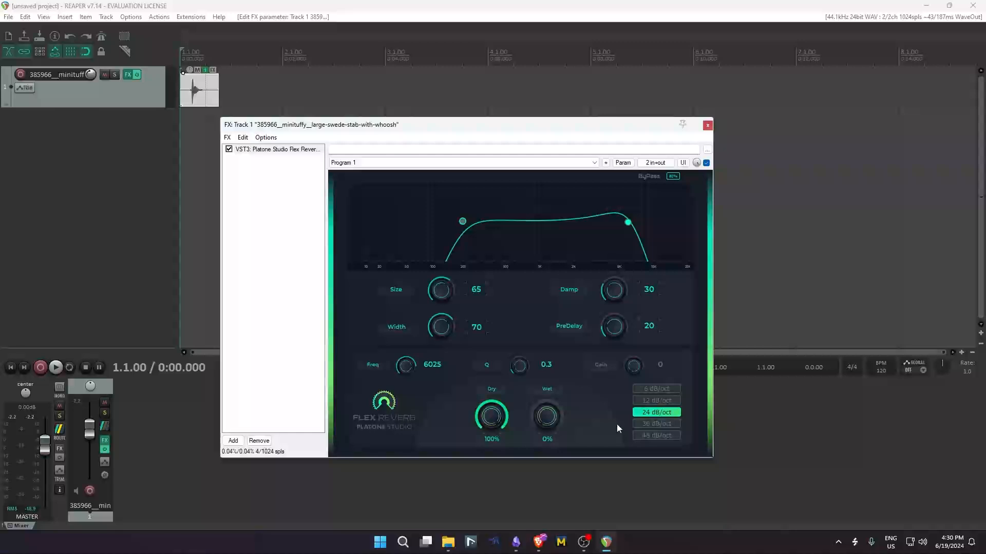
pyautogui.press('space')
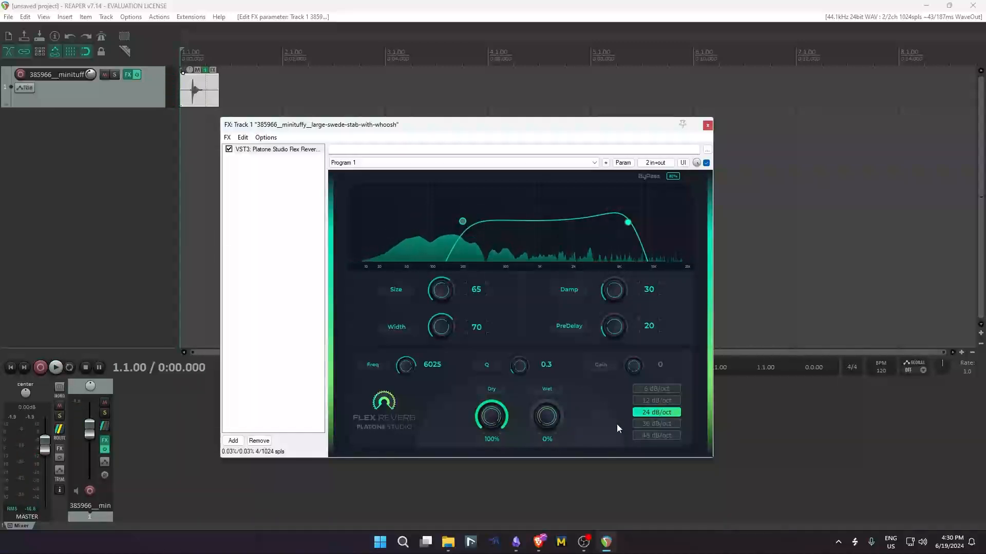
pyautogui.press('space')
pyautogui.press('space')
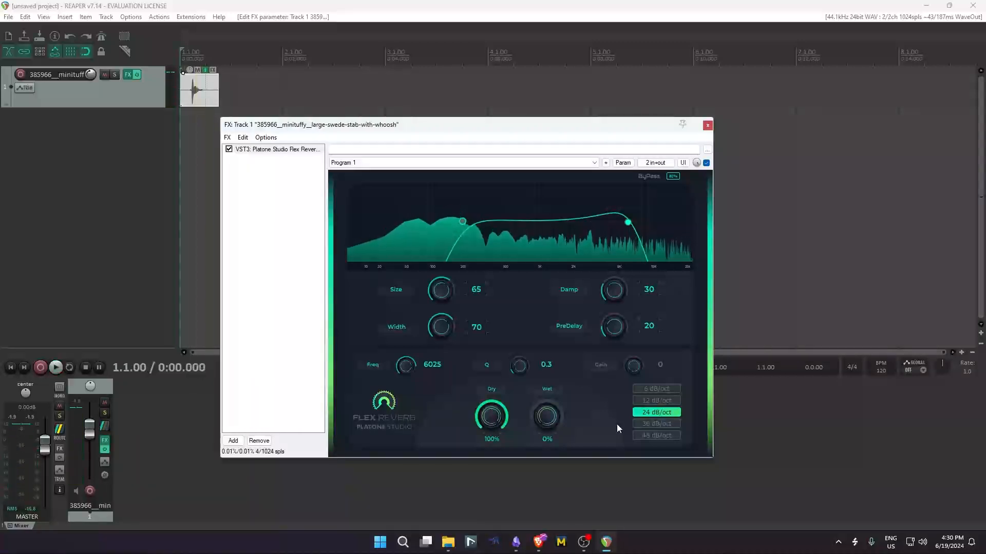
# Try the reverb at 0% Dry and 100% Wet, and audition the clip.
pyautogui.doubleClick(496, 419)
pyautogui.doubleClick(542, 424)
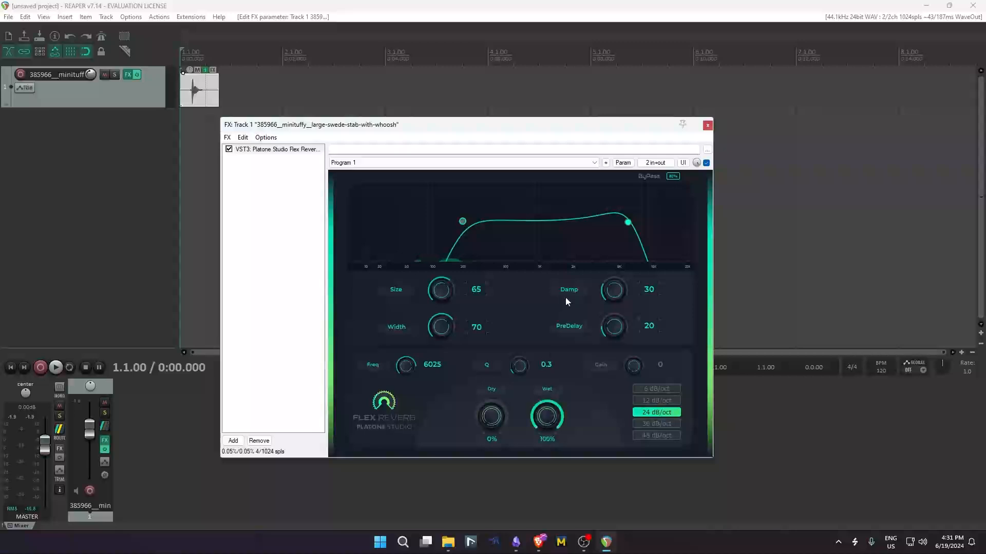
pyautogui.press('space')
pyautogui.press('space')
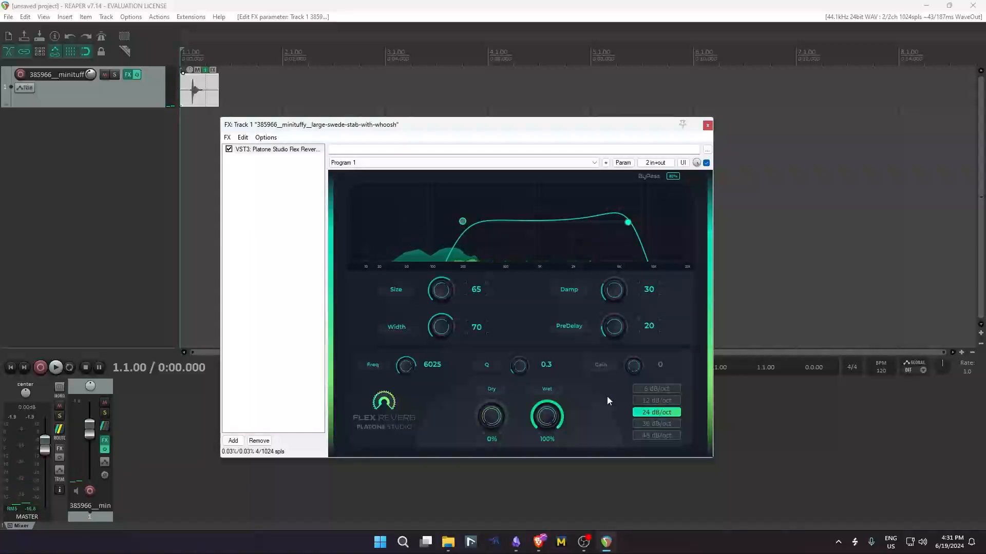
# Try the reverb's Dry level at 5% and Wet level at 85%, and audition the clip twice.
pyautogui.moveTo(547, 422); pyautogui.dragTo(548, 424)
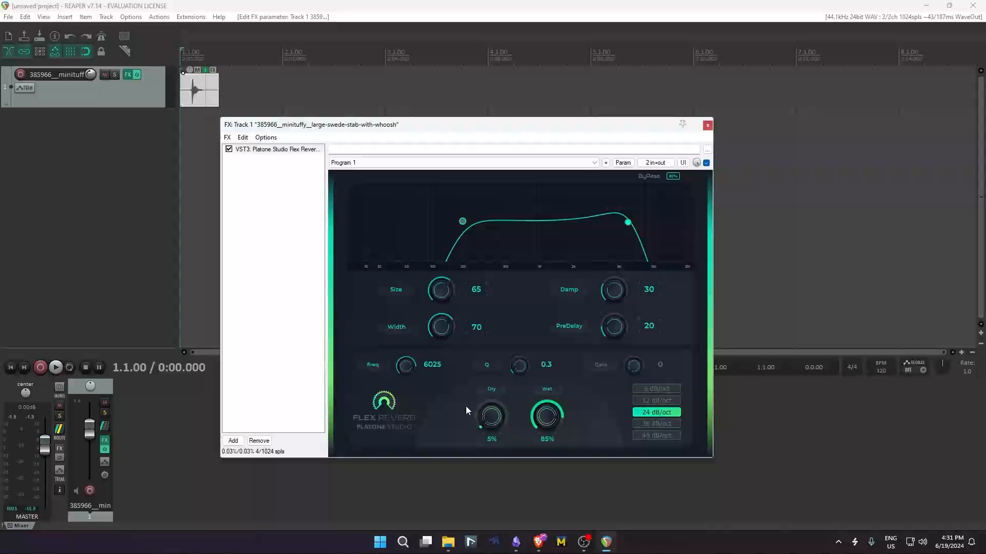
pyautogui.press('space')
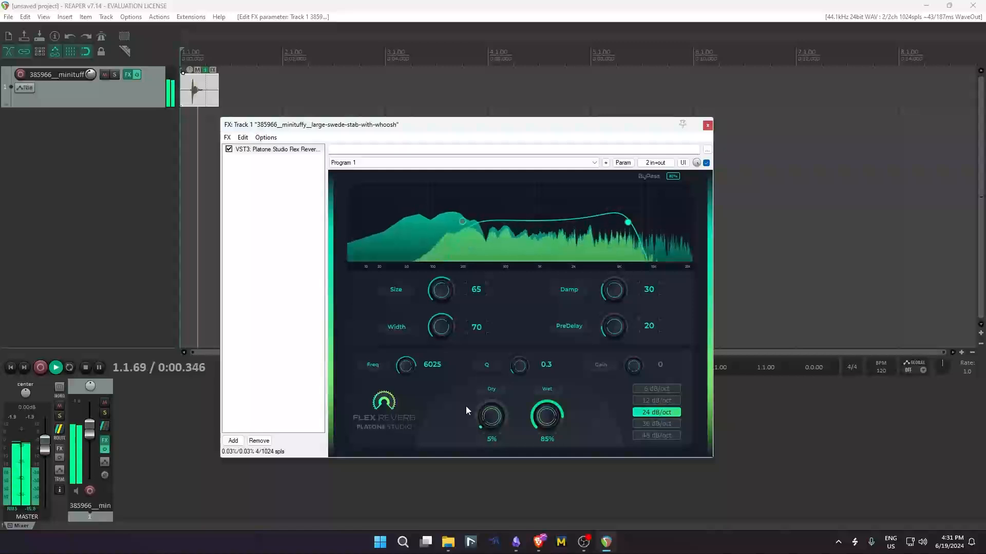
pyautogui.press('space')
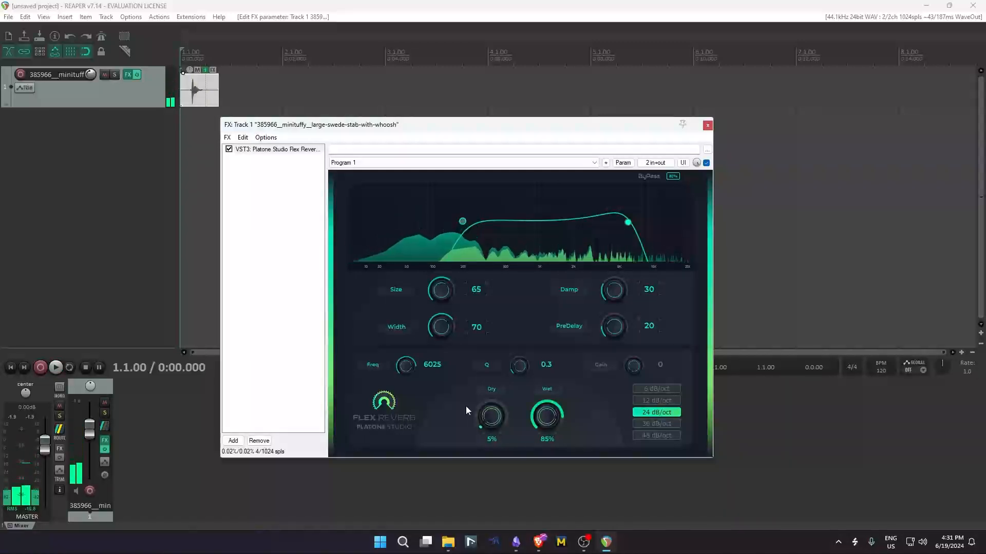
pyautogui.press('space')
pyautogui.press('space')
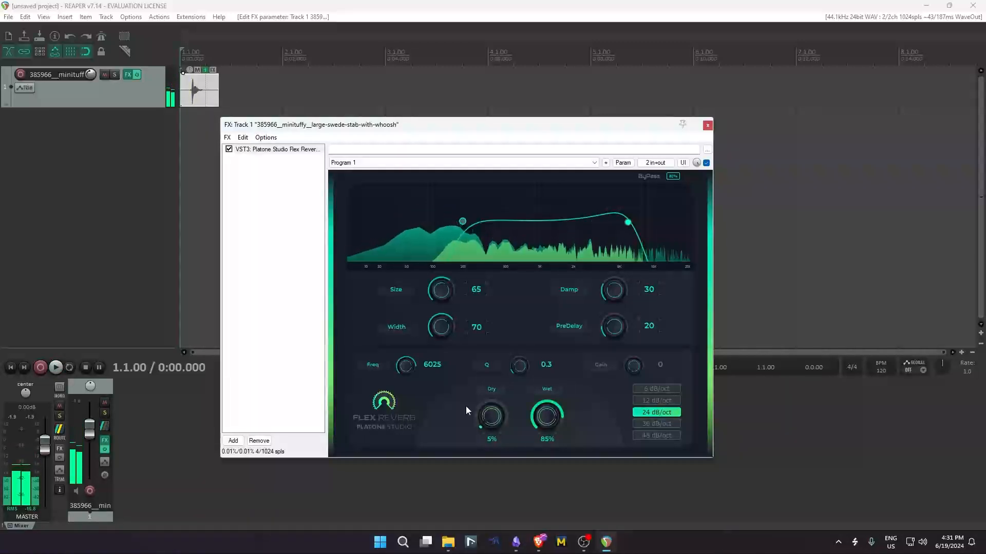
# Set the reverb's Wet level to 80% and its Dry level to 8%, and audition the clip.
pyautogui.moveTo(543, 417); pyautogui.dragTo(542, 426)
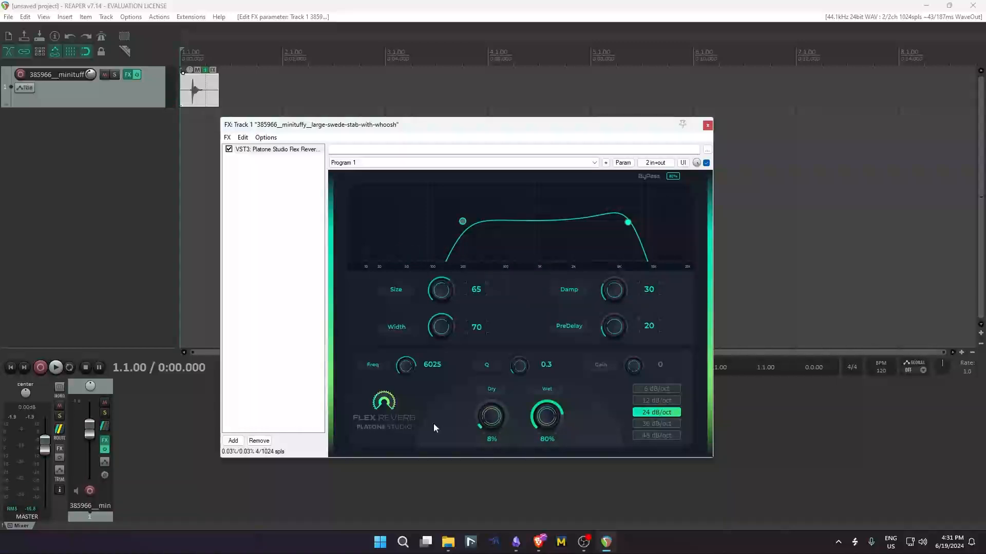
pyautogui.press('space')
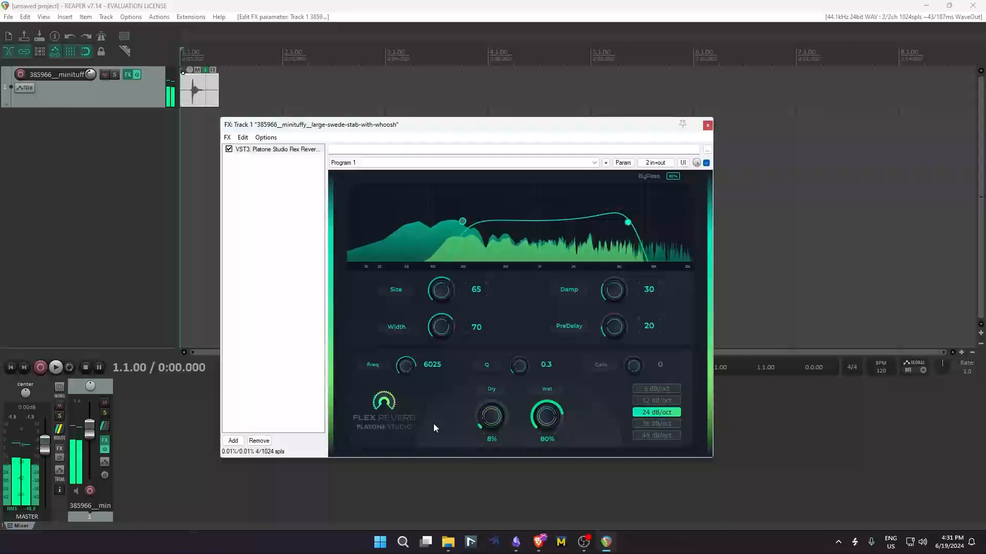
pyautogui.press('space')
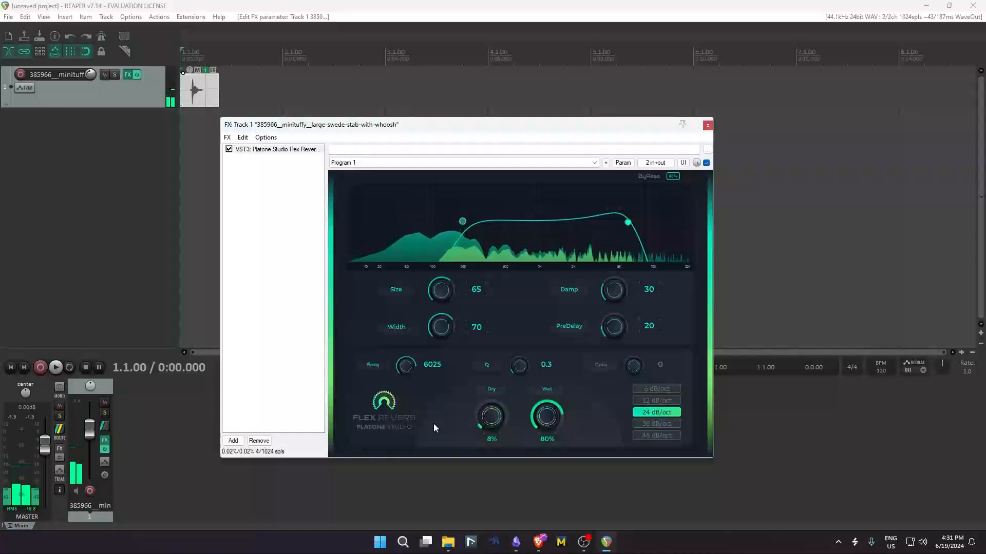
pyautogui.press('space')
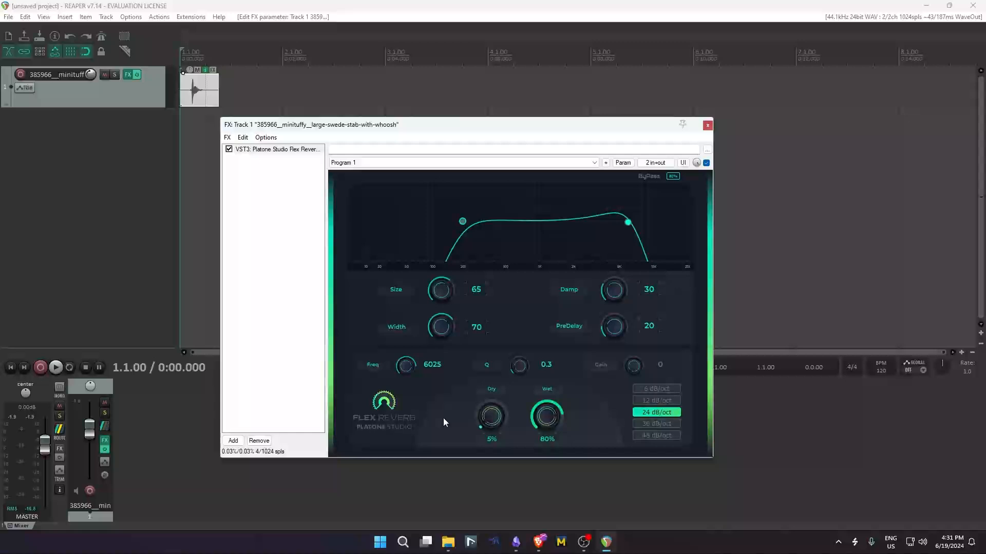
# Lower the reverb's Dry level to 5% and audition the clip several times.
pyautogui.press('space')
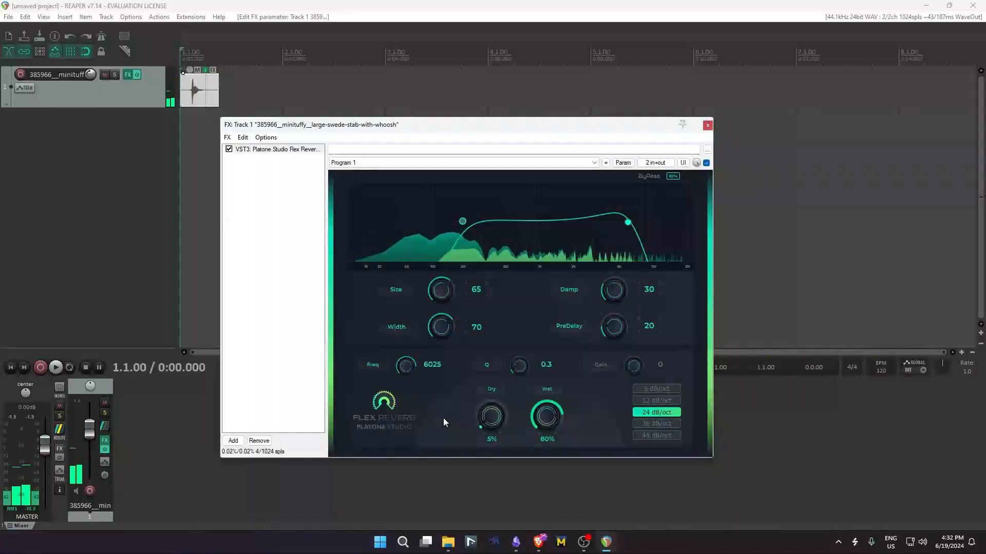
pyautogui.press('space')
pyautogui.press('space')
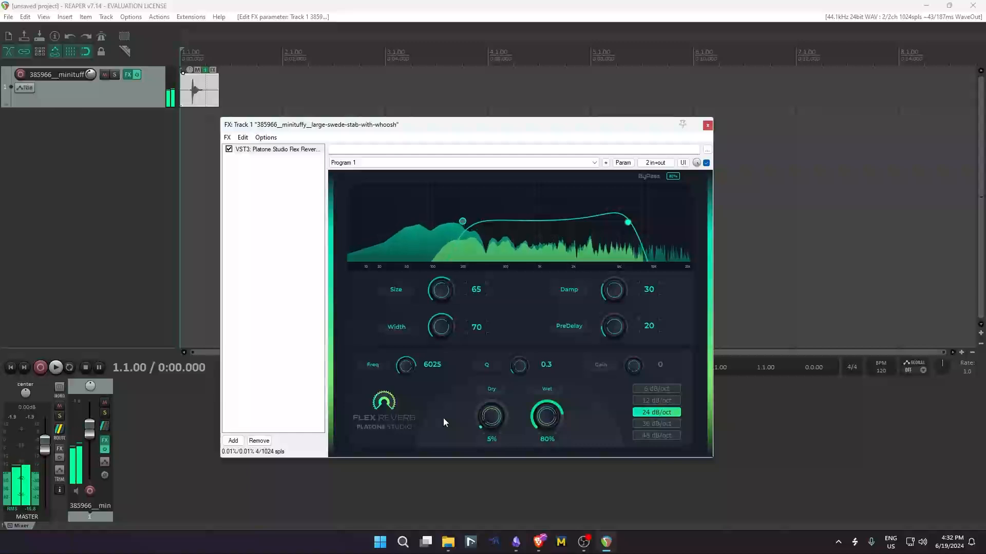
pyautogui.press('space')
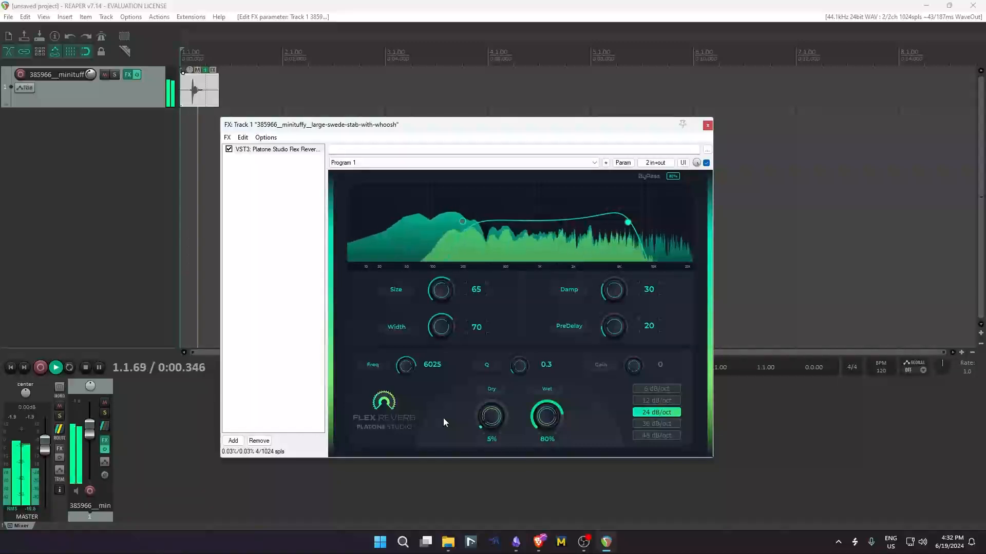
pyautogui.press('space')
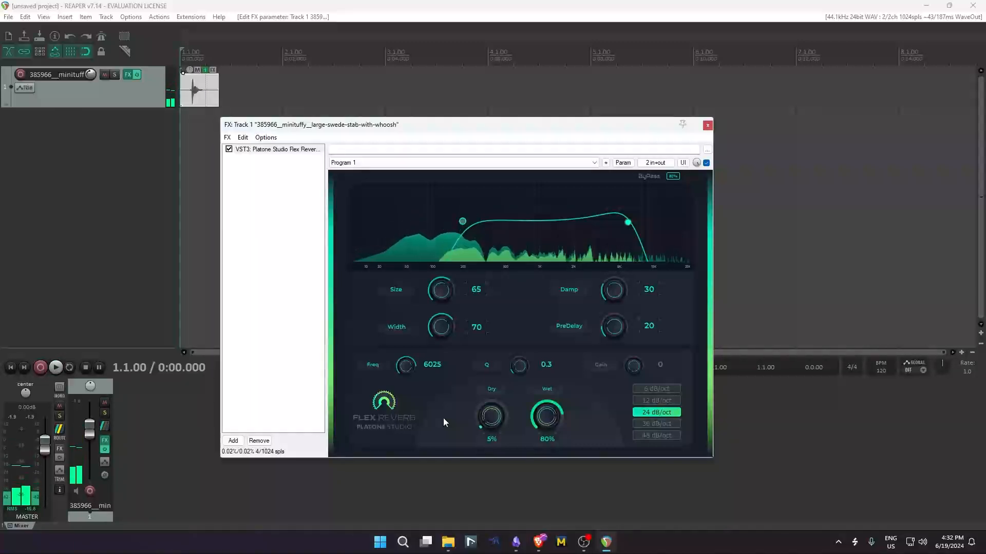
pyautogui.press('space')
pyautogui.press('space')
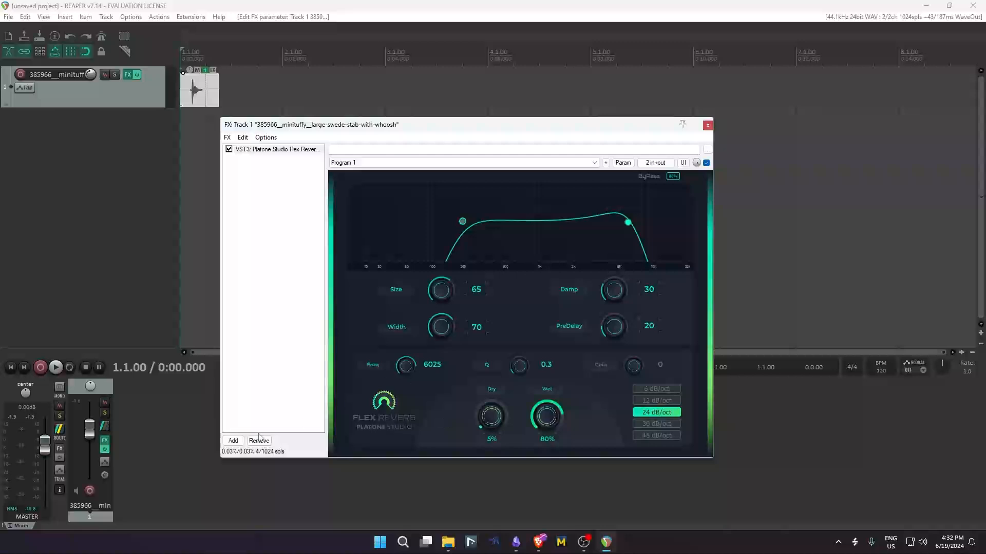
# Find the Cymatics Deja Vu plugin with the filter "deja" and add it to the track after the reverb.
pyautogui.click(233, 440)
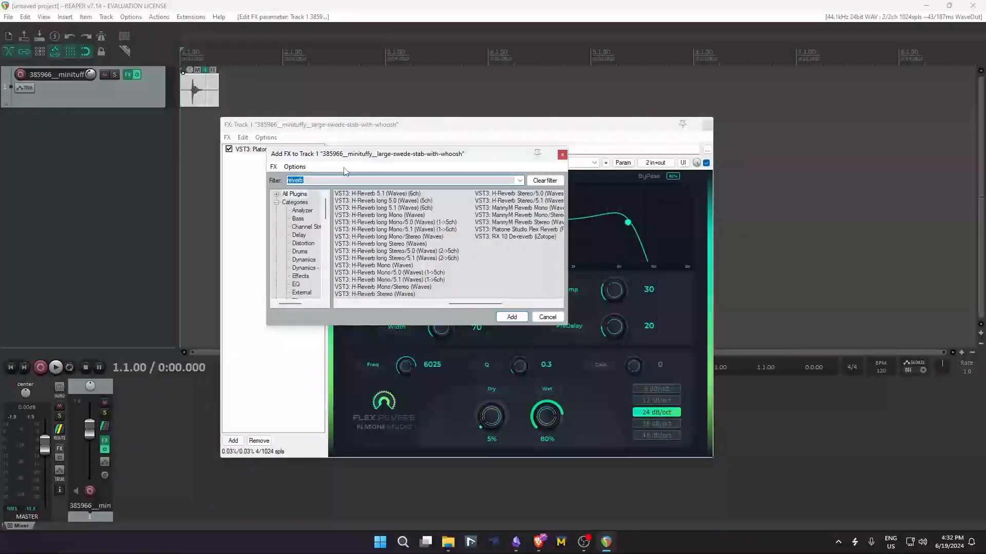
pyautogui.write('cybn')
pyautogui.press('BackSpace')
pyautogui.press('BackSpace')
pyautogui.write('nam')
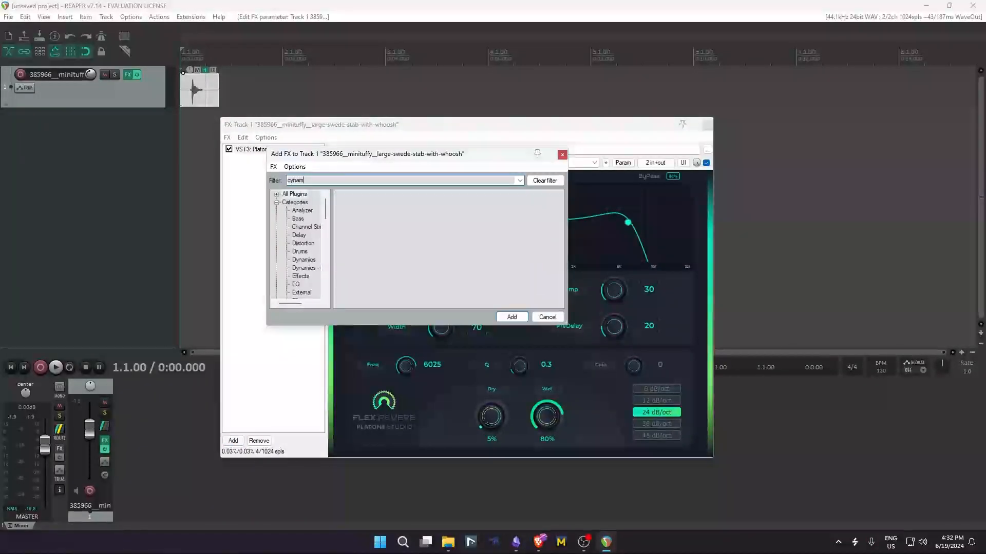
pyautogui.press('BackSpace')
pyautogui.press('BackSpace')
pyautogui.press('BackSpace')
pyautogui.press('BackSpace')
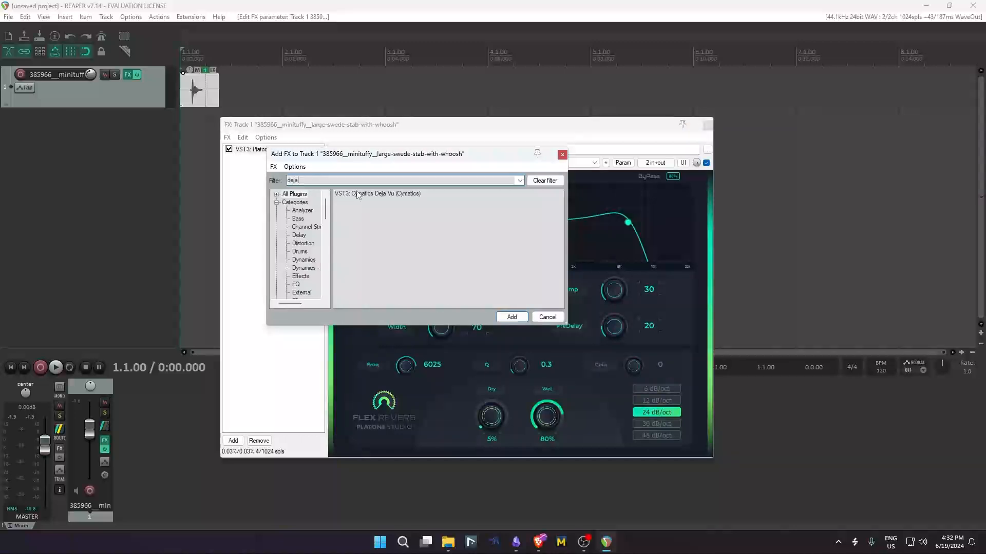
pyautogui.click(358, 194)
pyautogui.click(512, 317)
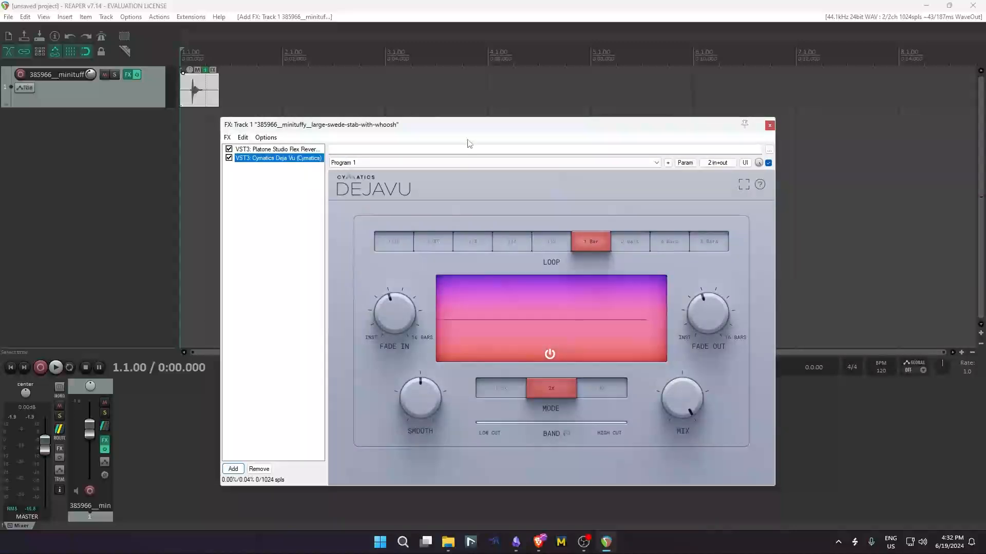
pyautogui.moveTo(474, 128); pyautogui.dragTo(463, 135)
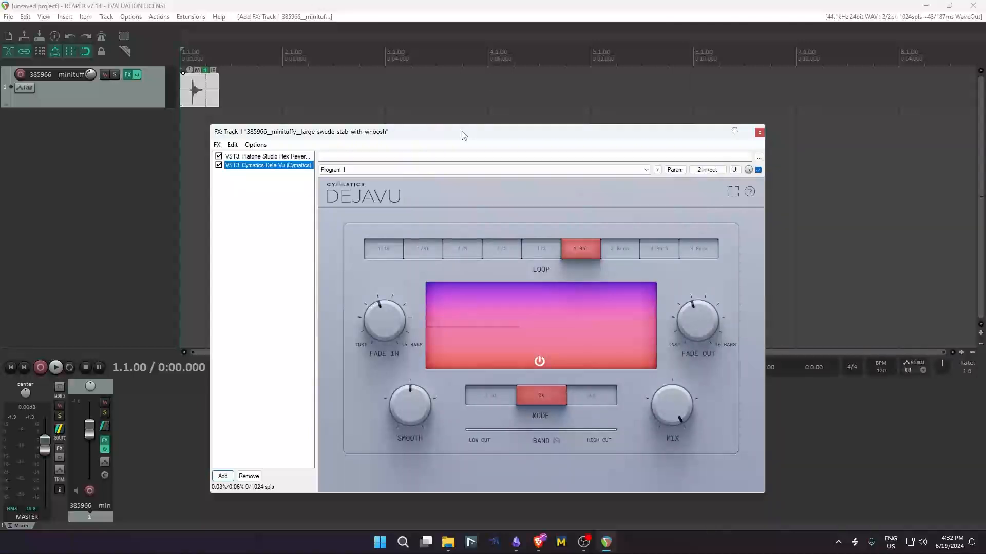
# Set Deja Vu's loop length to 1/16, auditioning the clip before and after the change.
pyautogui.press('space')
pyautogui.click(481, 197)
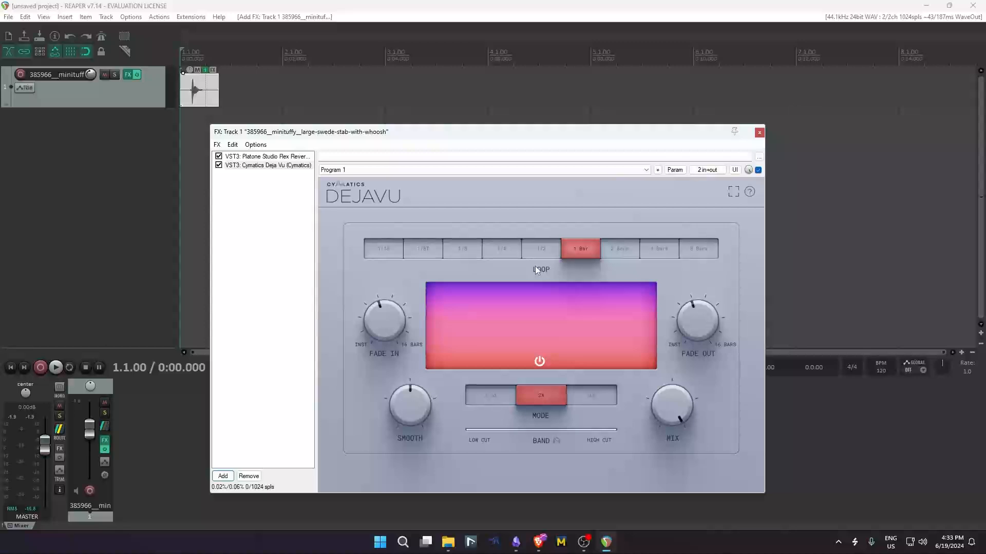
pyautogui.press('space')
pyautogui.click(380, 247)
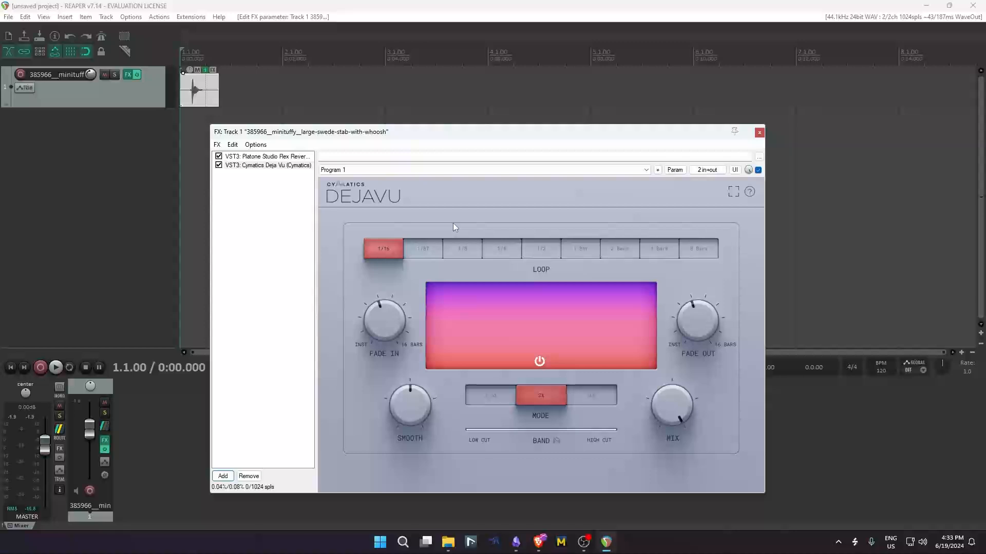
pyautogui.press('space')
pyautogui.press('space')
# Raise Deja Vu's Fade In and Fade Out to slightly past their midpoints and audition the clip.
pyautogui.moveTo(366, 319)
pyautogui.moveTo(374, 319); pyautogui.dragTo(377, 307)
pyautogui.press('space')
pyautogui.moveTo(375, 337)
# Try Deja Vu's Mix at 0% and back at its maximum, and audition the clip at each extreme.
pyautogui.moveTo(681, 414)
pyautogui.moveTo(681, 414); pyautogui.dragTo(685, 457)
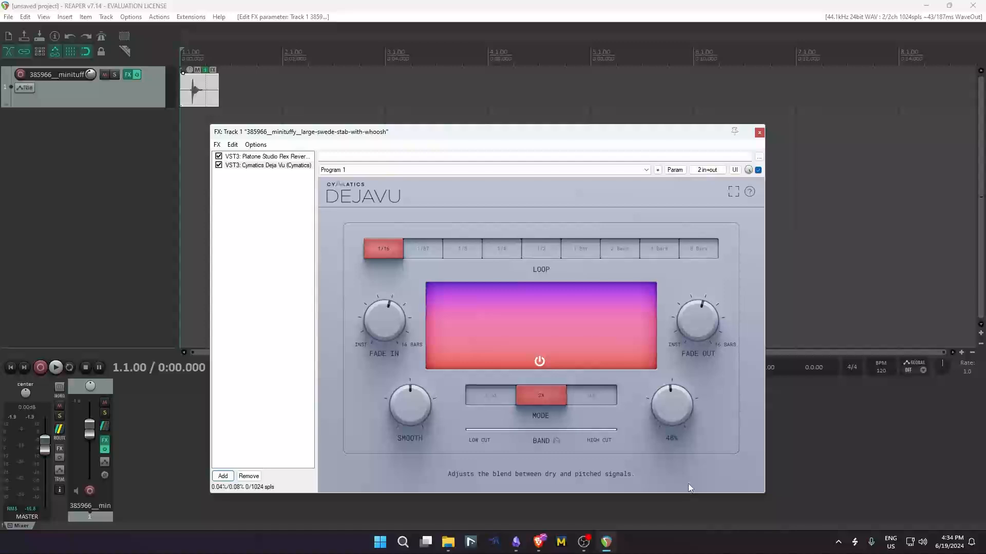
pyautogui.moveTo(688, 486); pyautogui.dragTo(701, 526)
pyautogui.press('space')
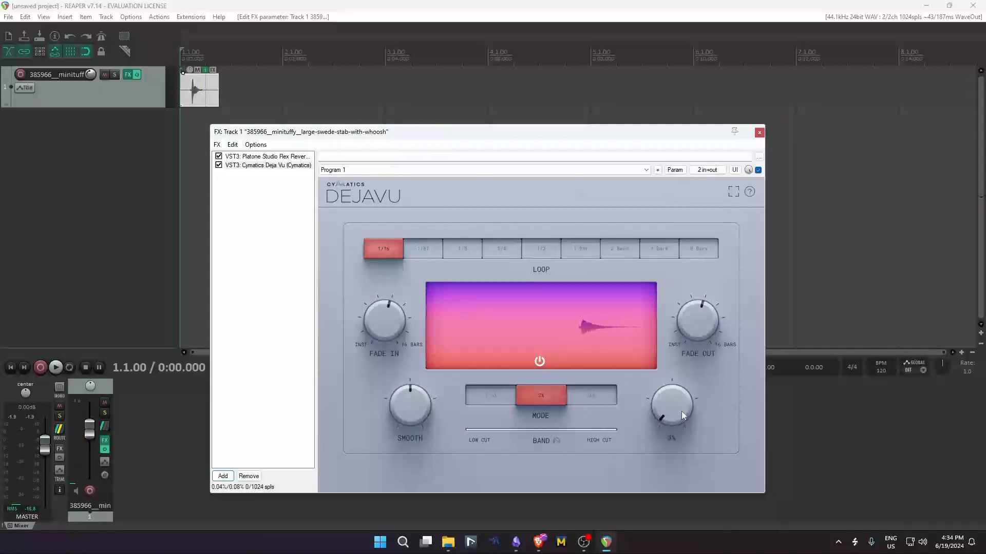
pyautogui.moveTo(682, 411); pyautogui.dragTo(735, 223)
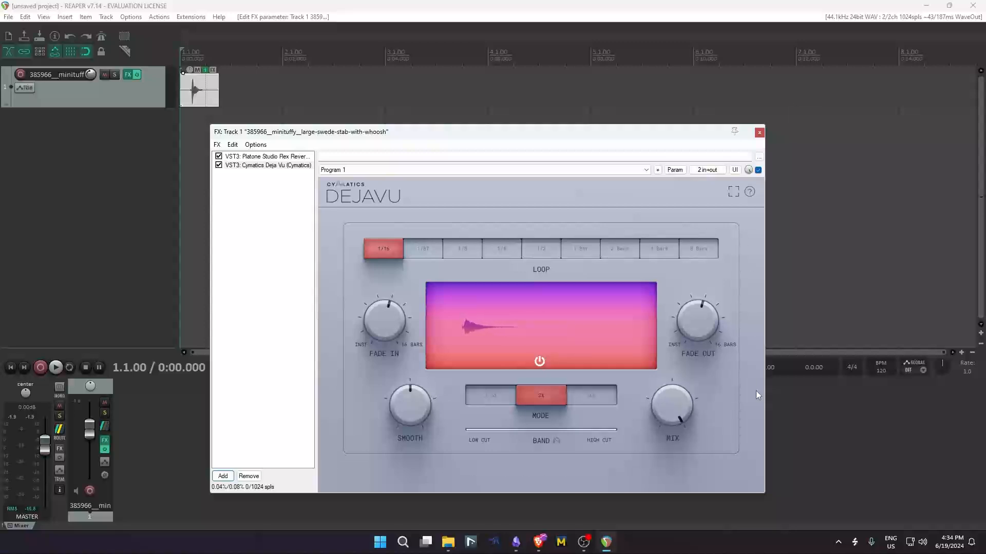
pyautogui.press('space')
# Raise Deja Vu's Smooth amount slightly above 0%.
pyautogui.moveTo(424, 403)
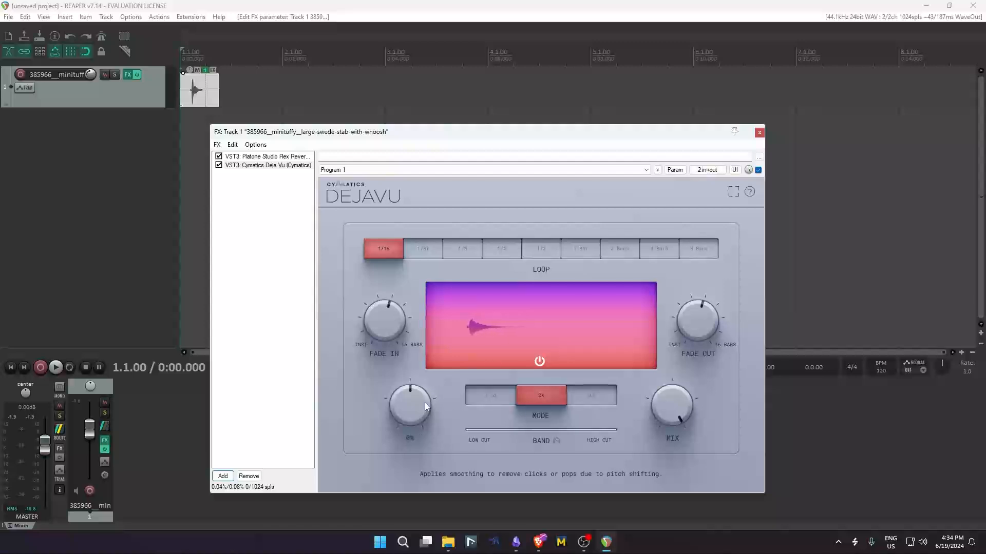
pyautogui.moveTo(424, 403); pyautogui.dragTo(426, 387)
pyautogui.moveTo(424, 384); pyautogui.dragTo(421, 384)
# Try Deja Vu's 4X mode, switch the mode to 1.5X, and audition the clip with each.
pyautogui.click(507, 400)
pyautogui.click(605, 400)
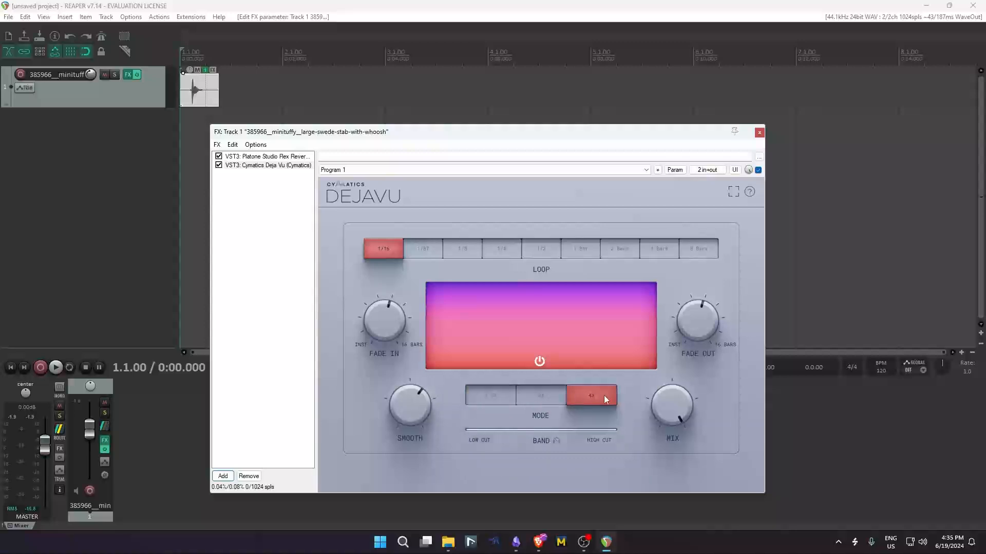
pyautogui.press('space')
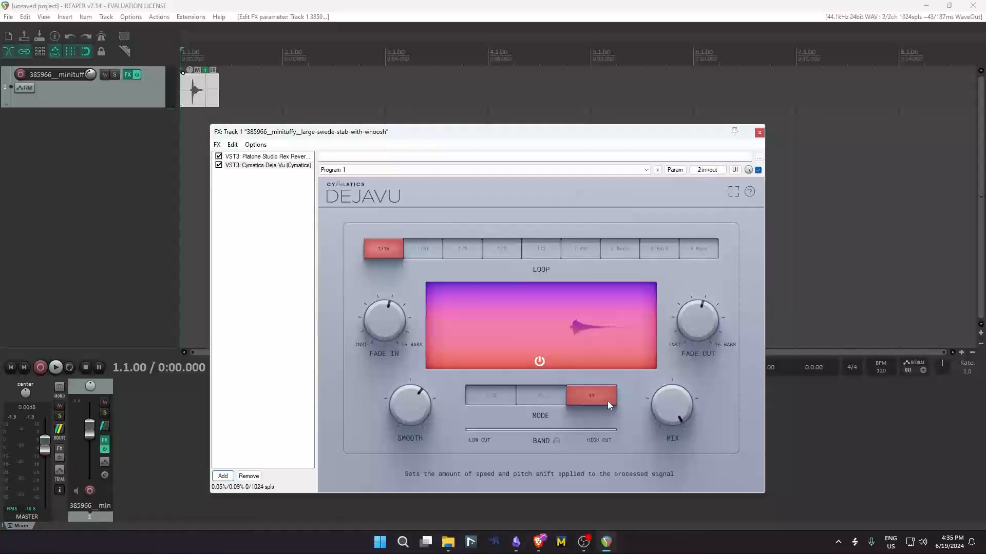
pyautogui.press('space')
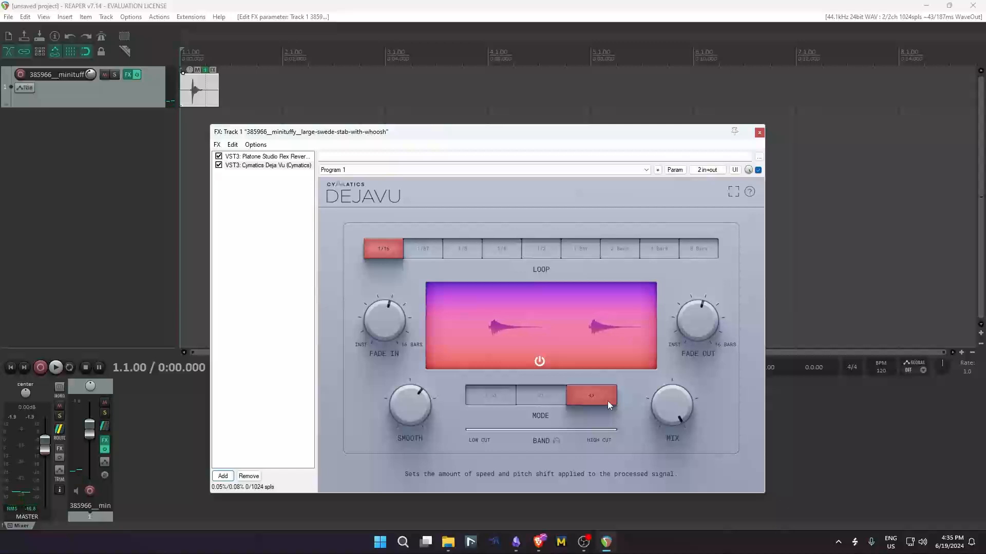
pyautogui.click(495, 399)
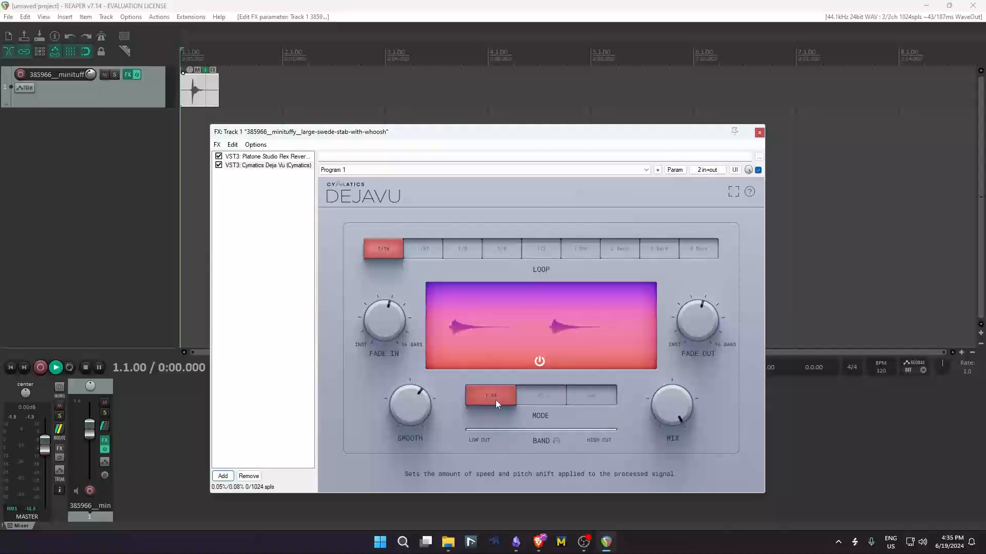
pyautogui.press('space')
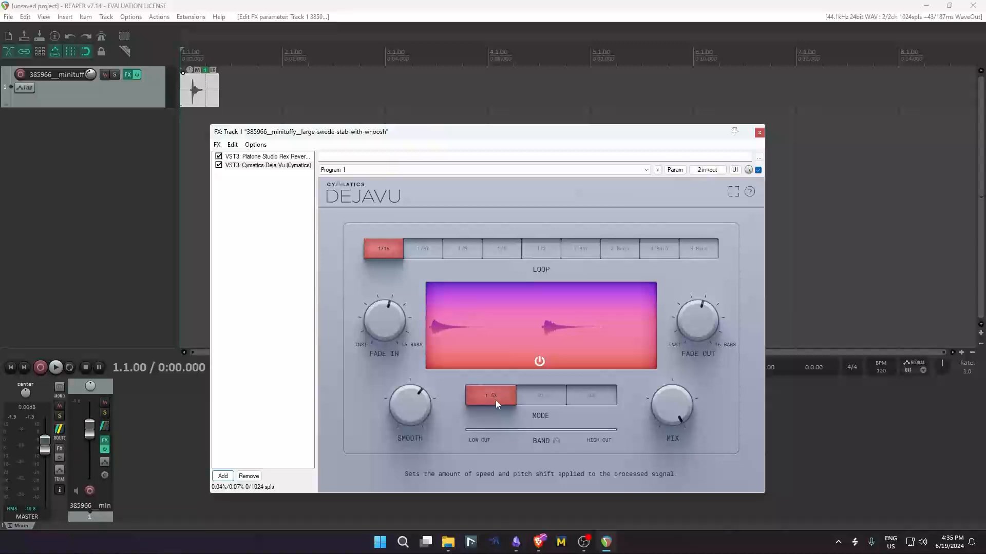
# Switch Deja Vu's mode to 2X, lower the Band high cut to slightly above four-fifths of its range, and audition the clip.
pyautogui.click(541, 391)
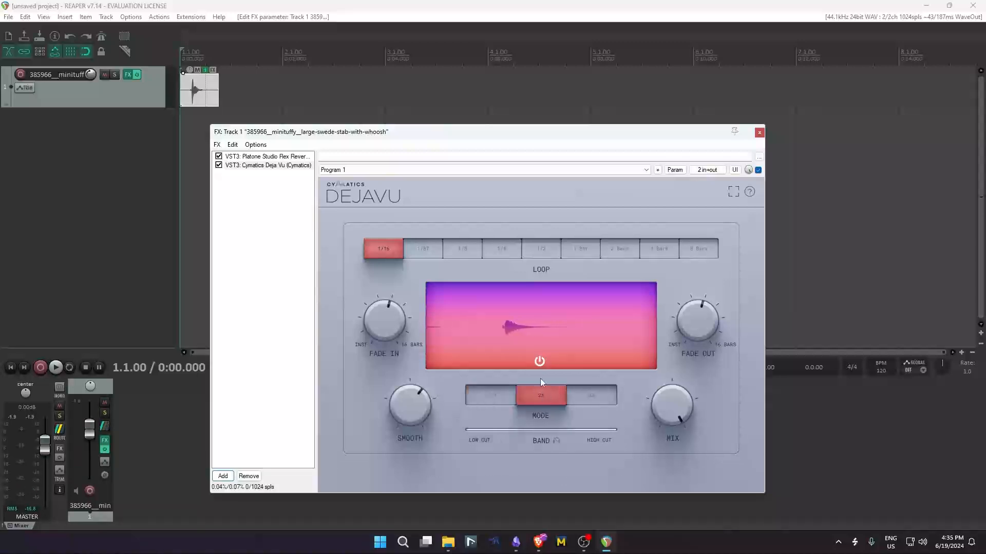
pyautogui.press('space')
pyautogui.moveTo(615, 430)
pyautogui.moveTo(615, 430); pyautogui.dragTo(613, 430)
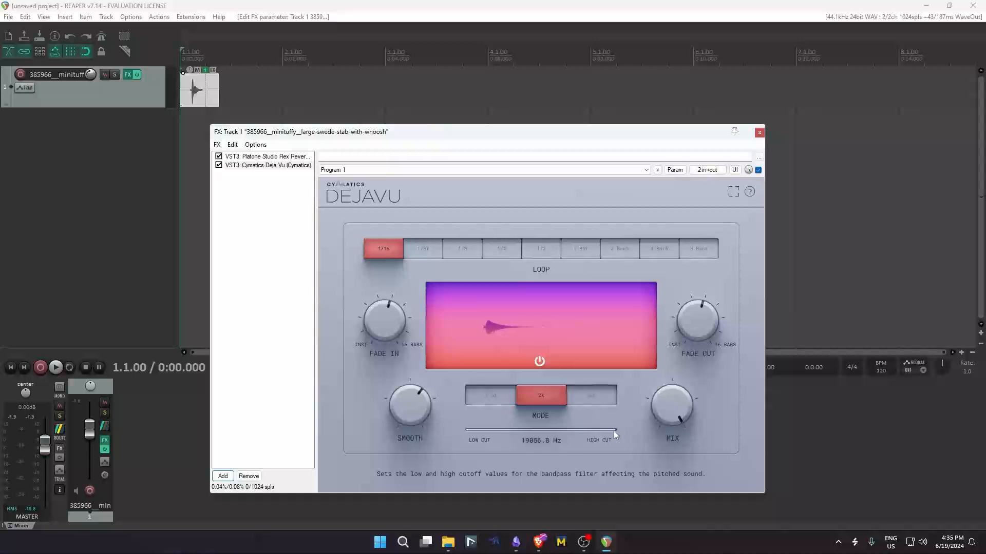
pyautogui.moveTo(614, 431); pyautogui.dragTo(590, 437)
pyautogui.moveTo(554, 435); pyautogui.dragTo(529, 440)
pyautogui.moveTo(645, 452); pyautogui.dragTo(599, 445)
pyautogui.moveTo(598, 445)
pyautogui.mouseDown()
pyautogui.moveTo(586, 442)
pyautogui.moveTo(618, 438)
pyautogui.moveTo(578, 444)
pyautogui.moveTo(592, 448)
pyautogui.mouseUp()
pyautogui.press('space')
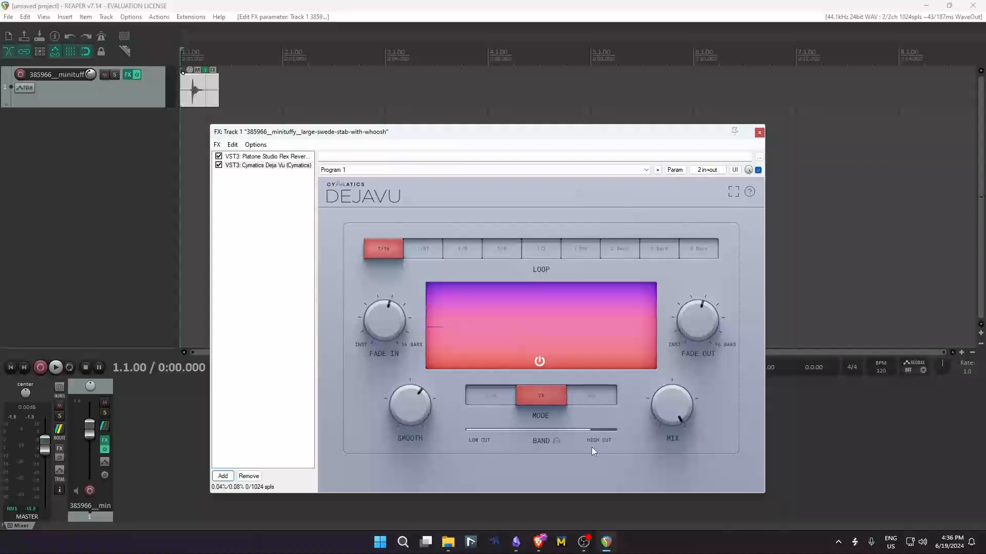
# Try Deja Vu's Band high cut at about two-thirds of its range and audition the clip.
pyautogui.moveTo(595, 429); pyautogui.dragTo(571, 433)
pyautogui.press('space')
pyautogui.press('space')
pyautogui.press('space')
pyautogui.moveTo(571, 433); pyautogui.dragTo(566, 429)
pyautogui.press('space')
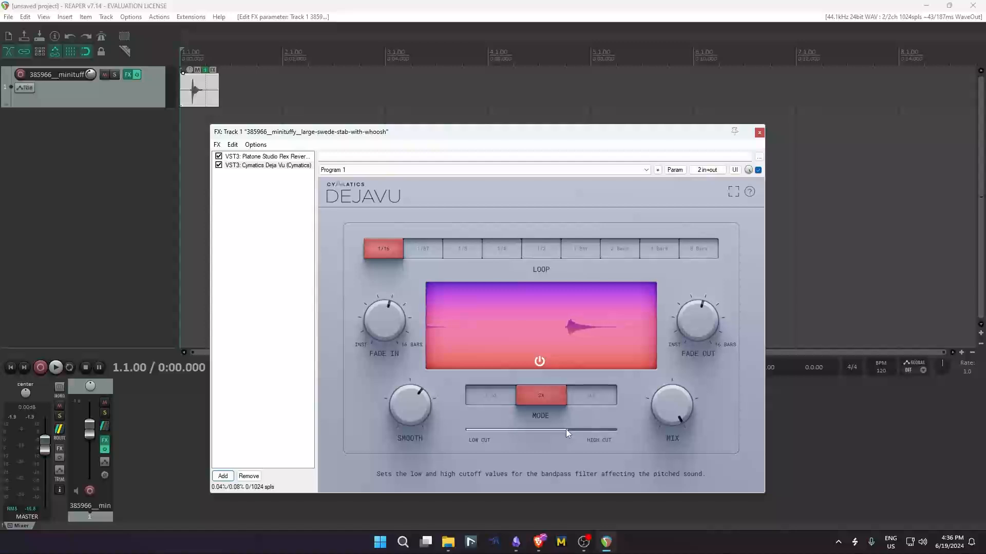
pyautogui.press('space')
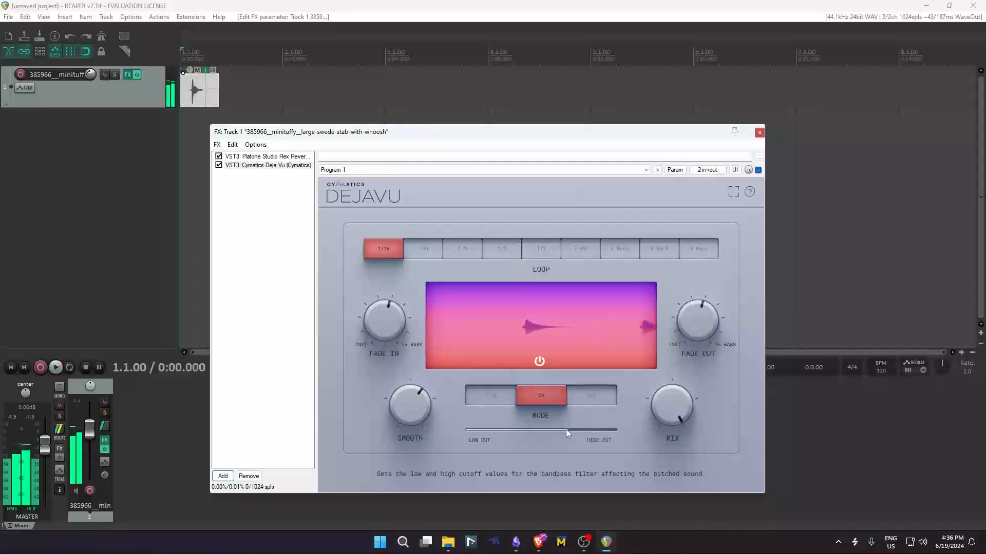
pyautogui.press('space')
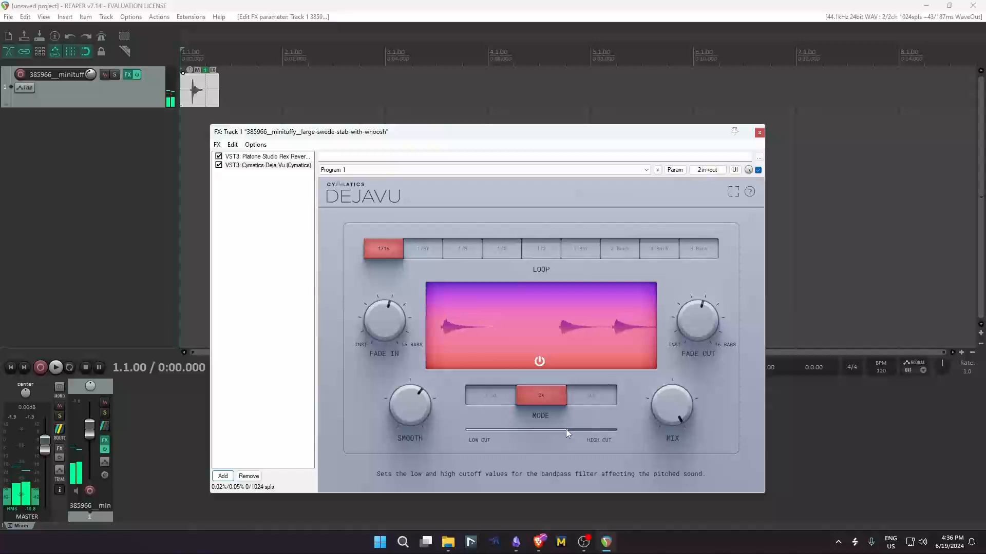
# Try raising Deja Vu's Band high cut in small increments to about three-quarters of its range, auditioning the clip along the way.
pyautogui.moveTo(567, 430); pyautogui.dragTo(571, 431)
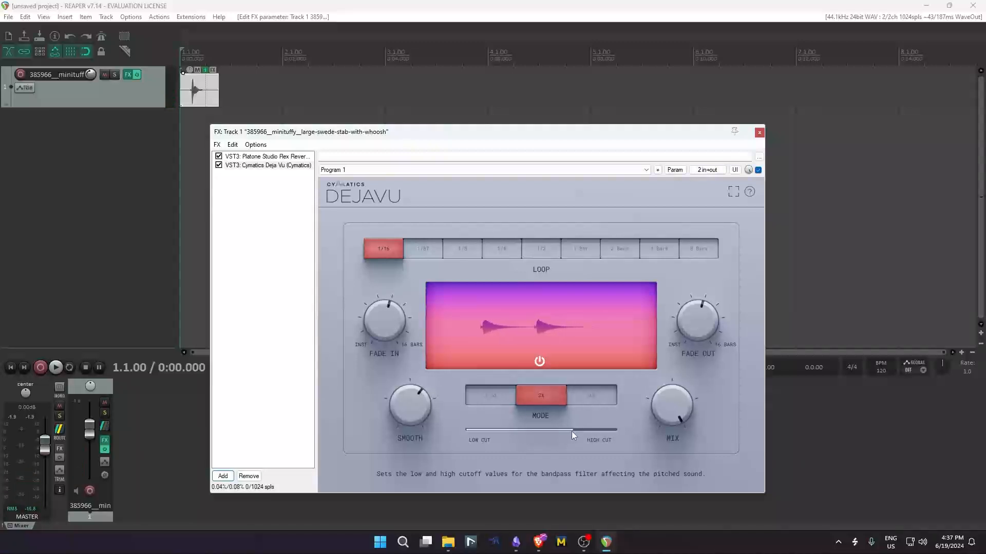
pyautogui.press('space')
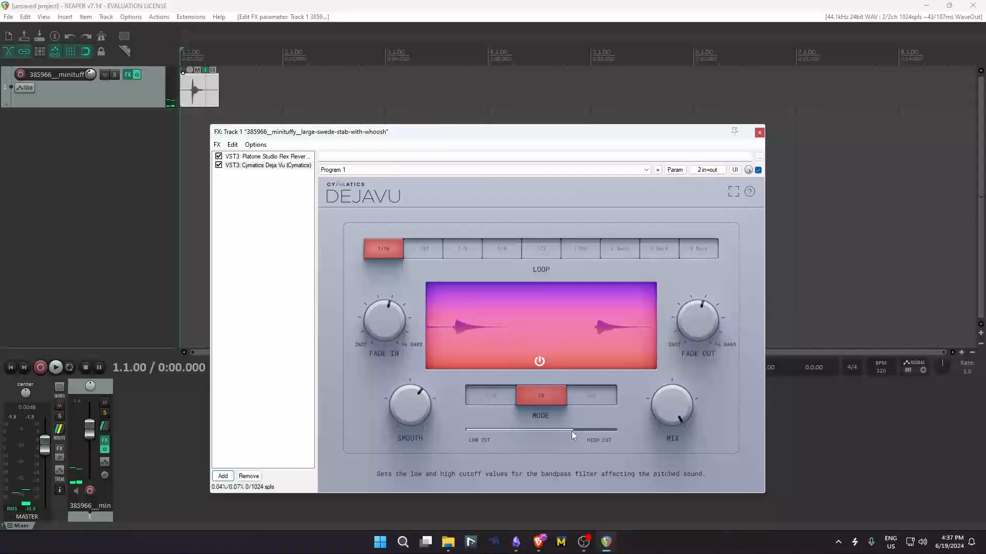
pyautogui.moveTo(571, 431); pyautogui.dragTo(574, 433)
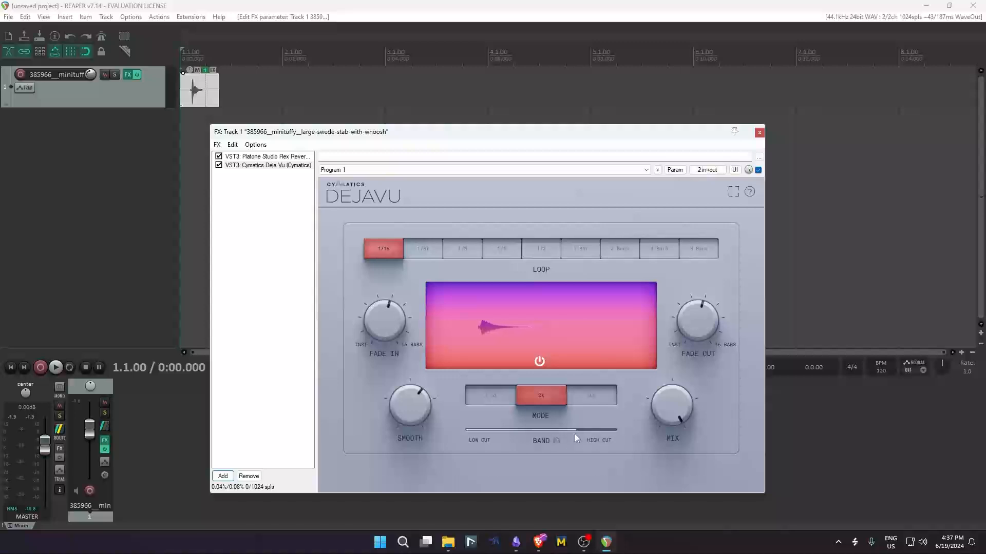
pyautogui.press('space')
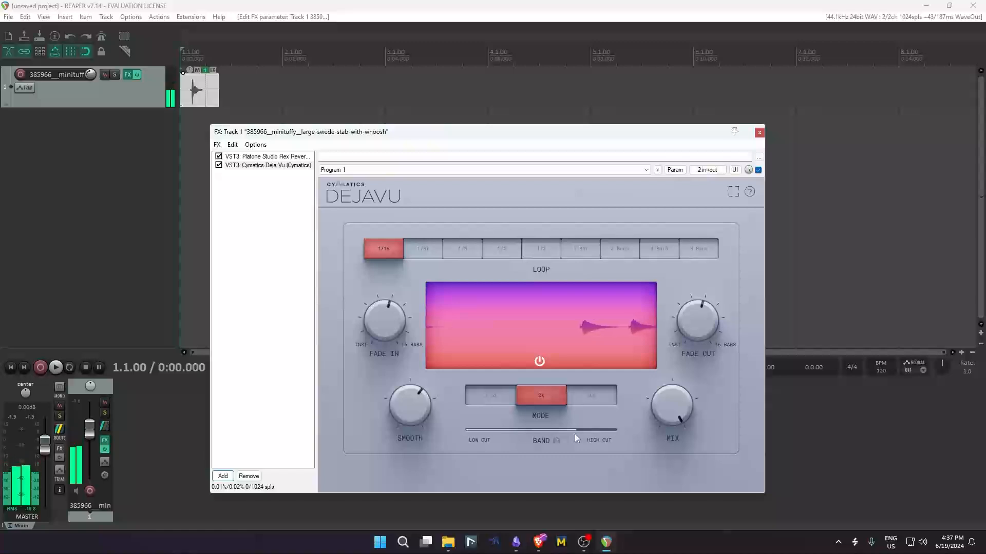
pyautogui.moveTo(575, 435); pyautogui.dragTo(581, 435)
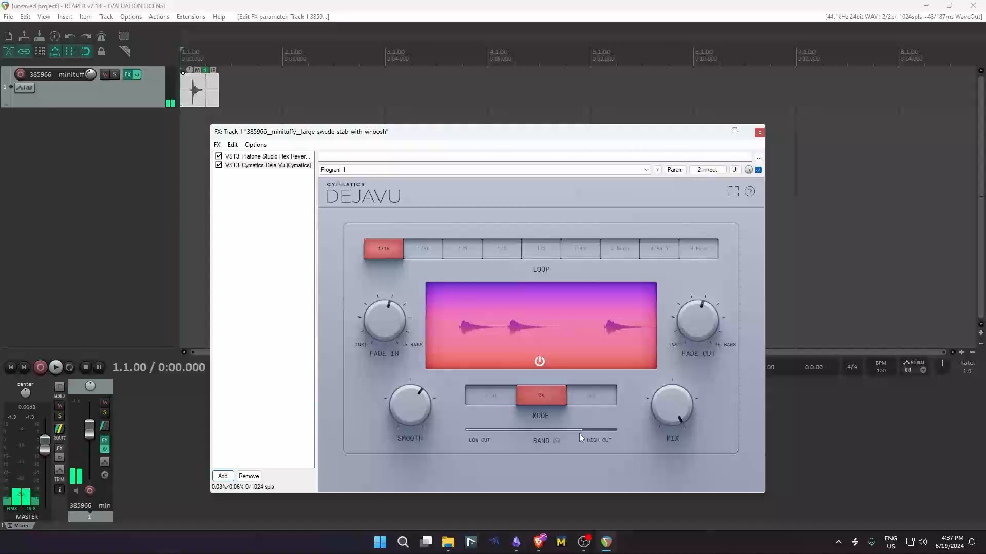
pyautogui.moveTo(581, 430)
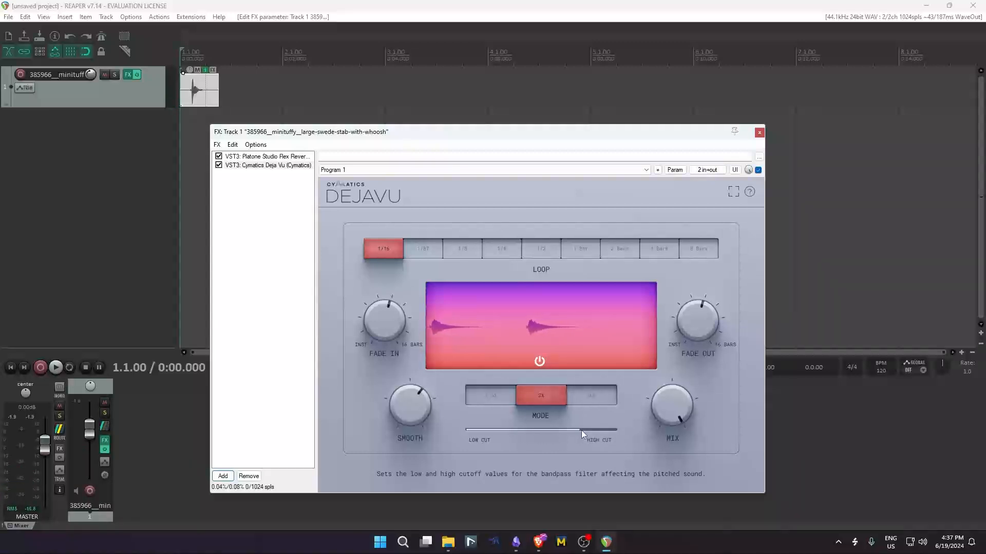
pyautogui.press('space')
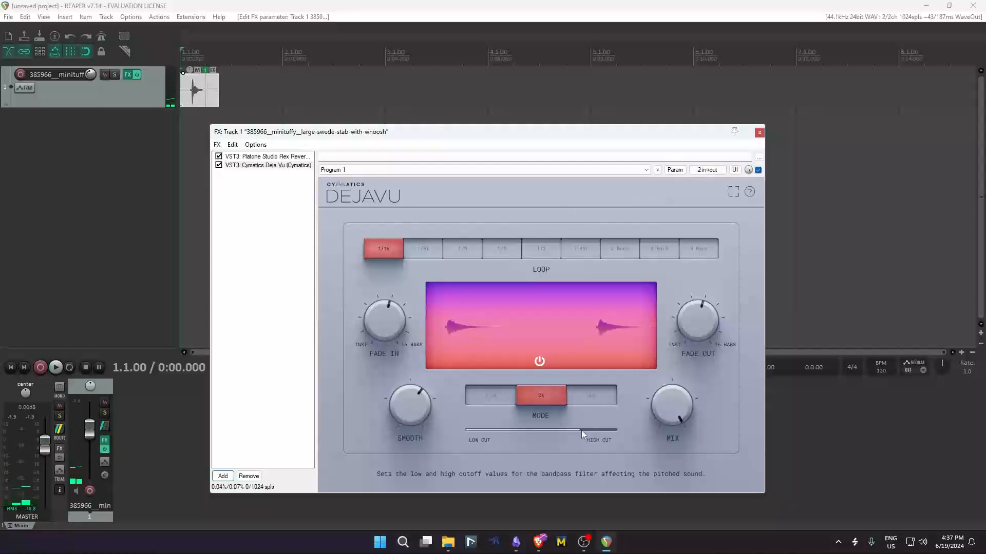
# Set Deja Vu's Band high cut to about 3190 Hz and audition the clip several times.
pyautogui.moveTo(581, 430); pyautogui.dragTo(575, 432)
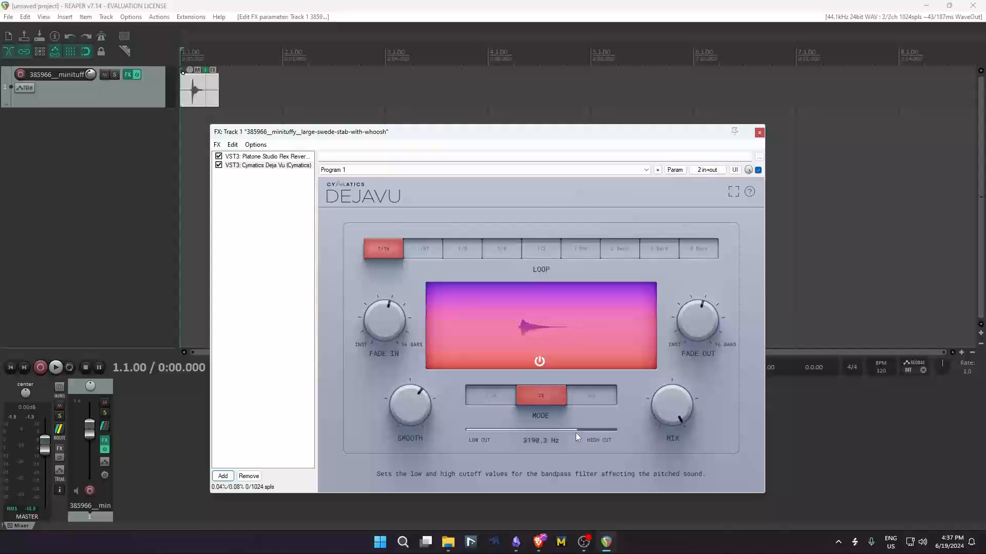
pyautogui.press('space')
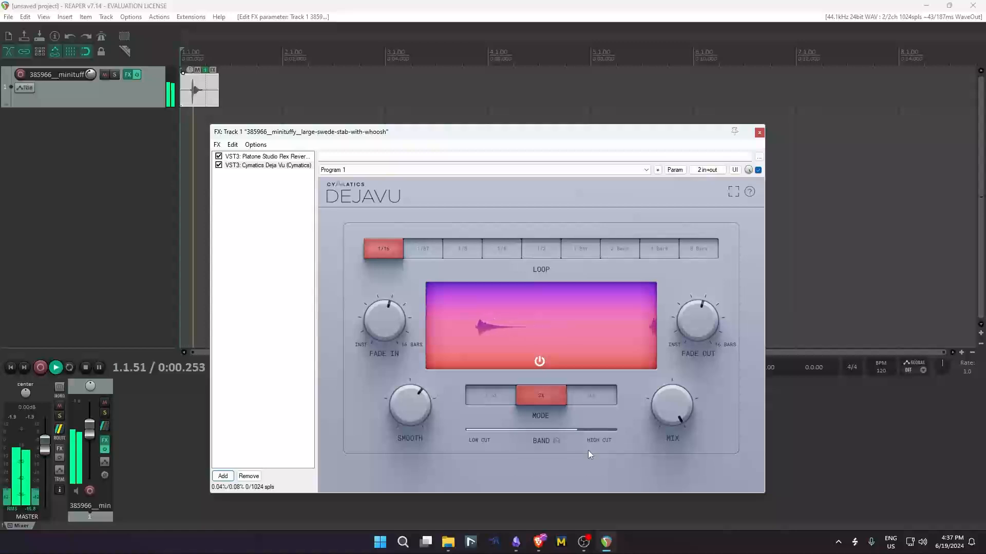
pyautogui.press('space')
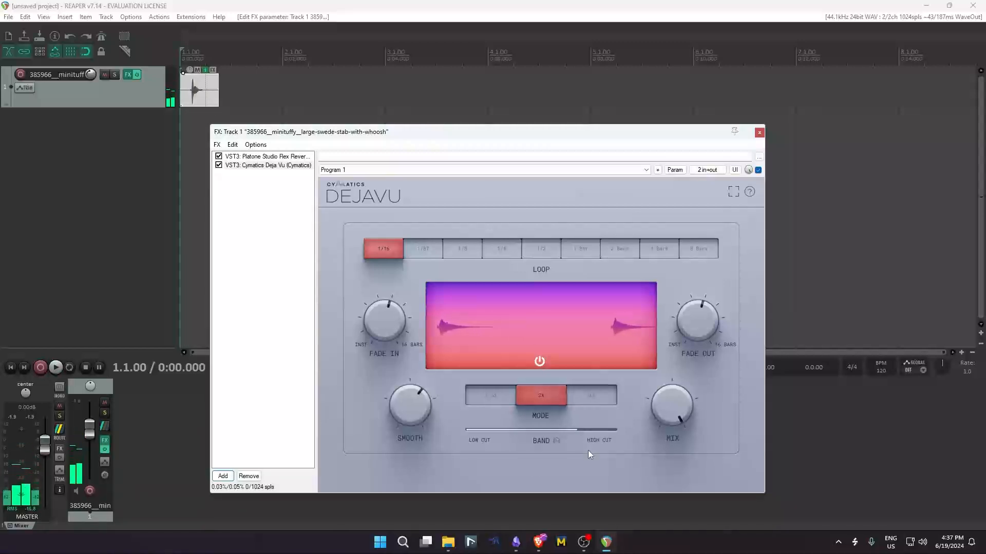
pyautogui.press('space')
pyautogui.press('space')
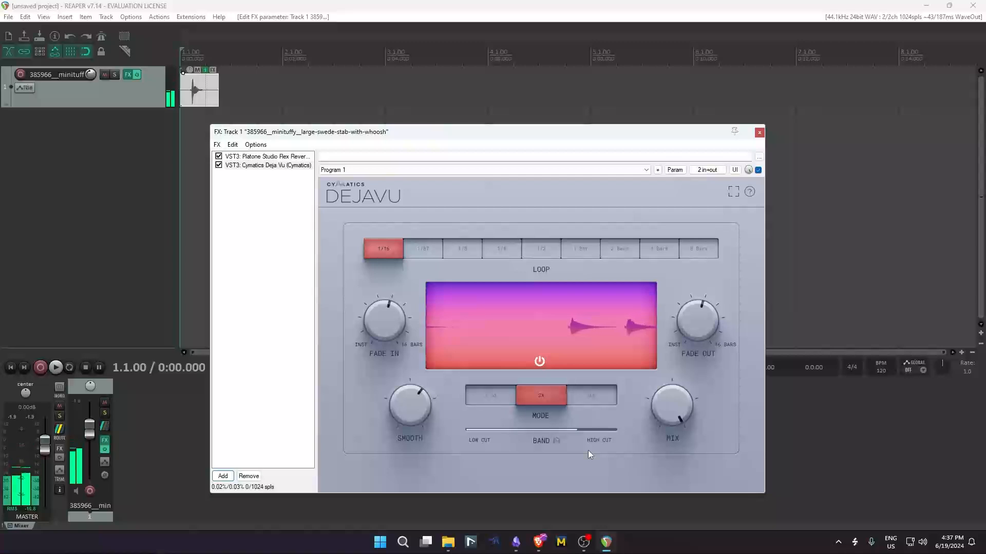
pyautogui.press('space')
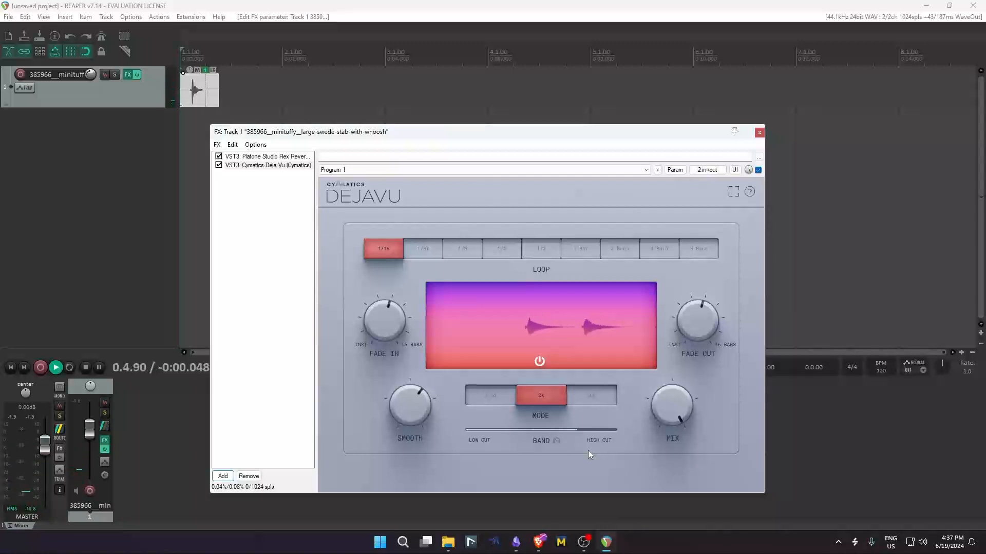
pyautogui.press('space')
pyautogui.press('space')
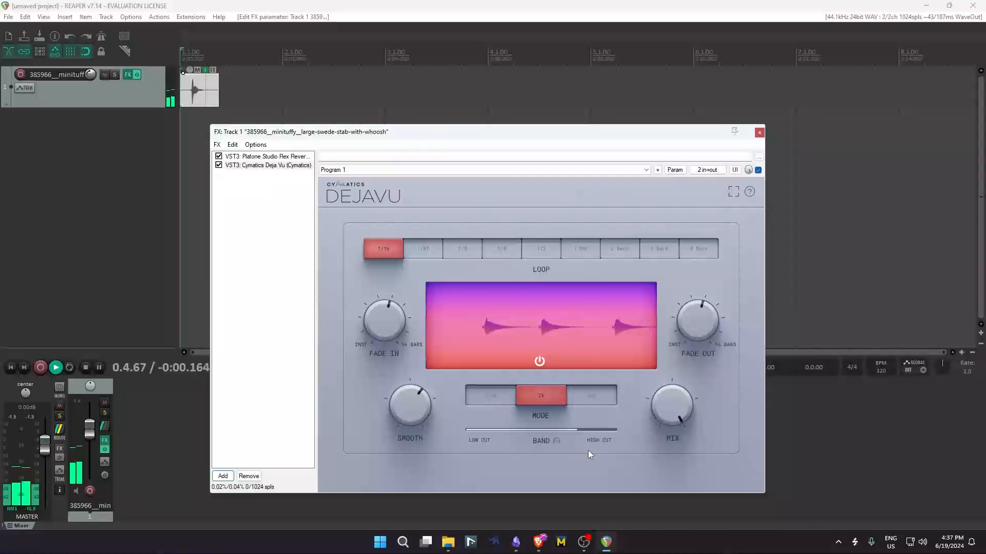
pyautogui.press('space')
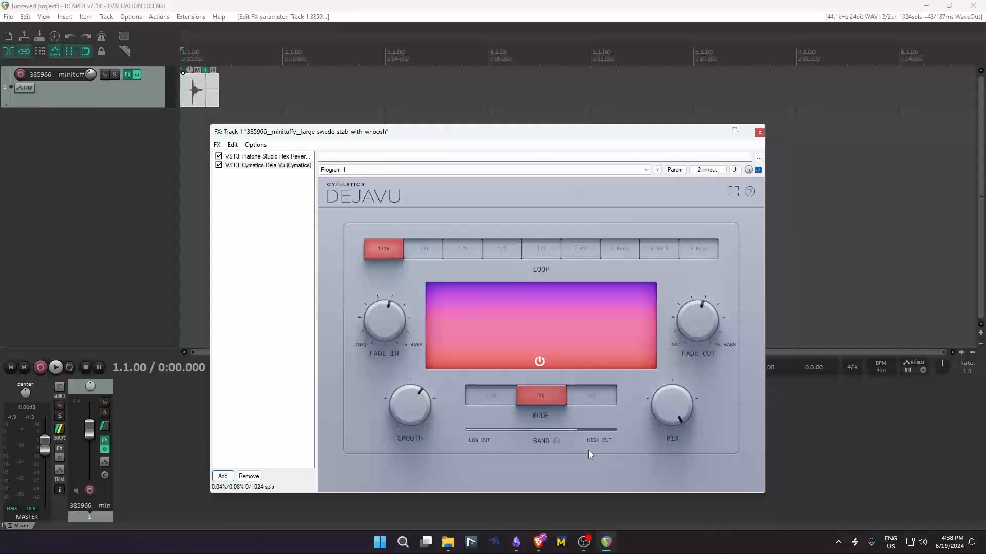
# Compare the clip with the track's effects bypassed and enabled, leaving the effects enabled.
pyautogui.press('space')
pyautogui.click(136, 75)
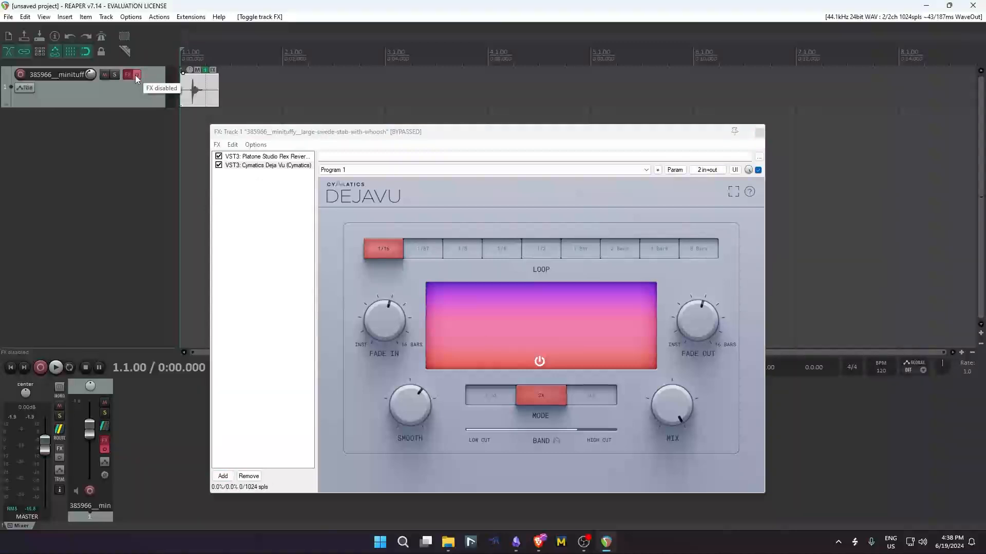
pyautogui.press('space')
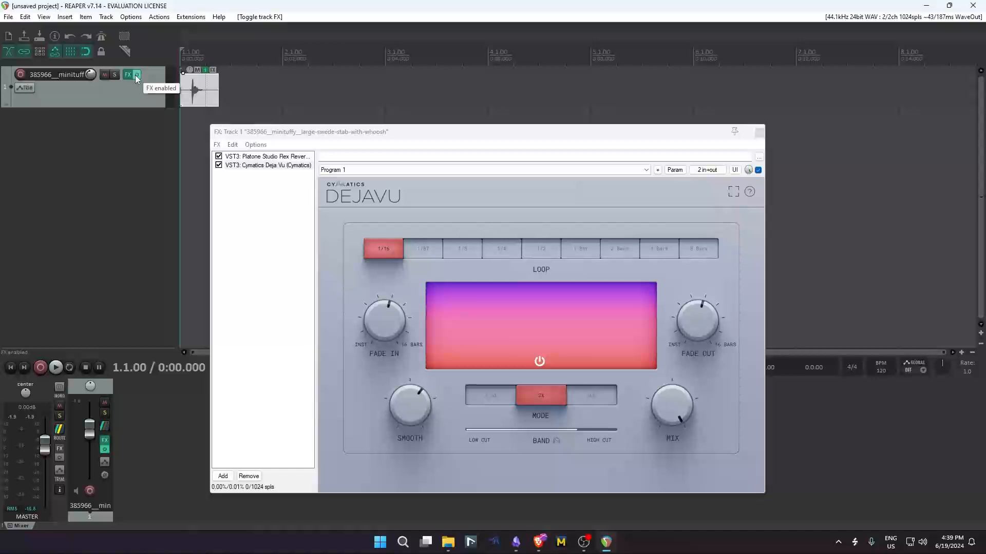
pyautogui.press('space')
pyautogui.press('space')
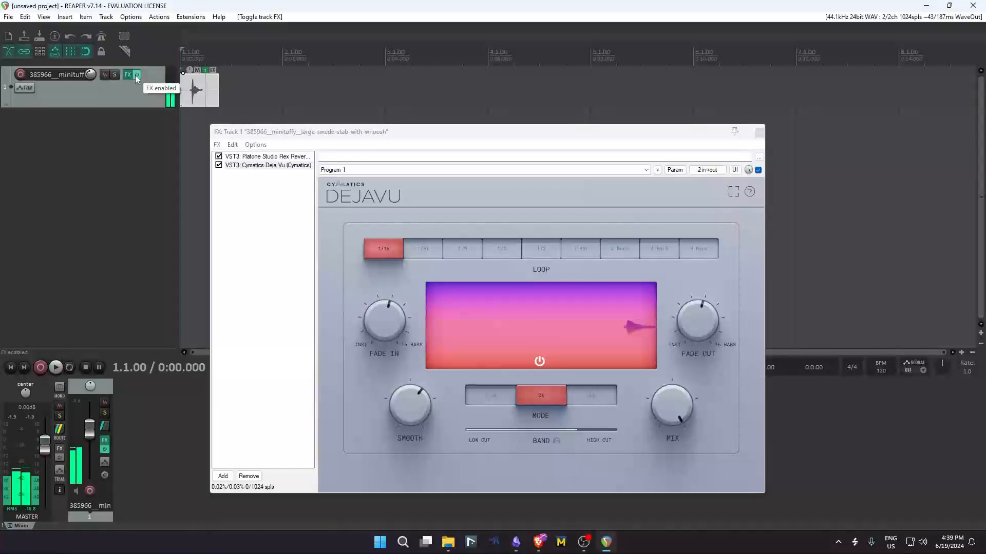